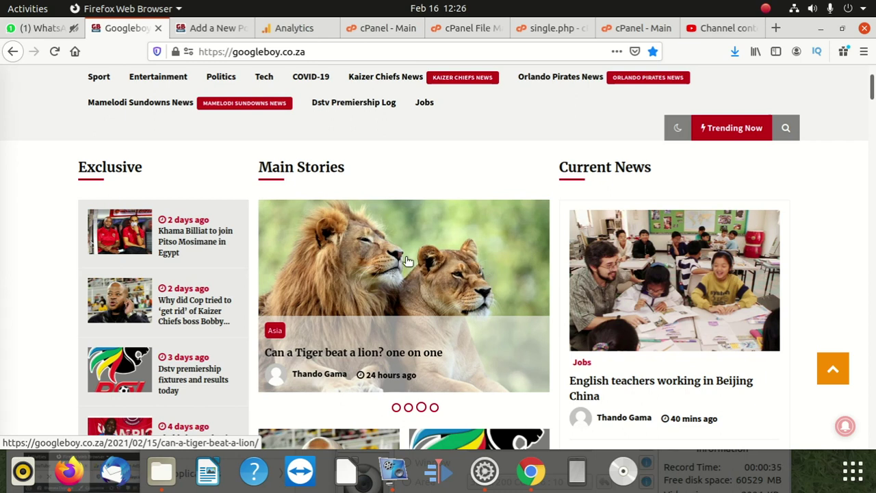
Open the WordPress admin dashboard of googleboy.co.za at the wp-admin address
{"action": "scroll", "coordinate": [408, 256], "scroll_direction": "up", "scroll_amount": 2}
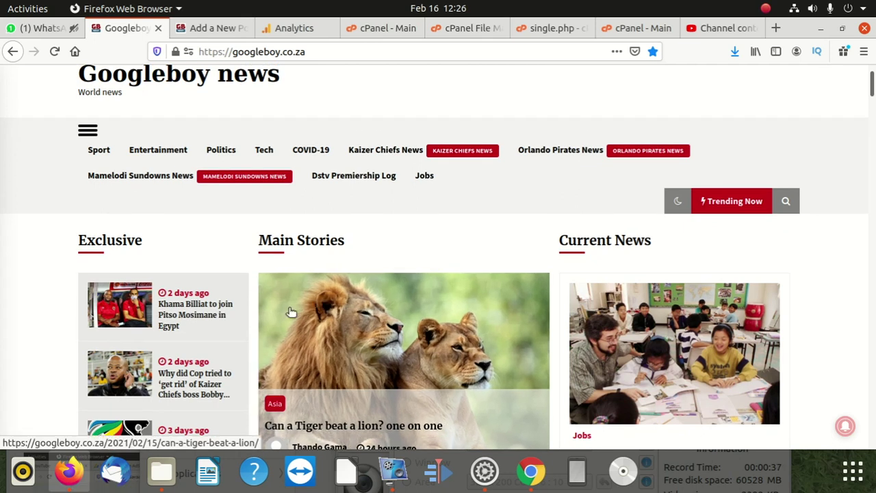
{"action": "scroll", "coordinate": [321, 329], "scroll_direction": "down", "scroll_amount": 3}
{"action": "scroll", "coordinate": [335, 342], "scroll_direction": "up", "scroll_amount": 3}
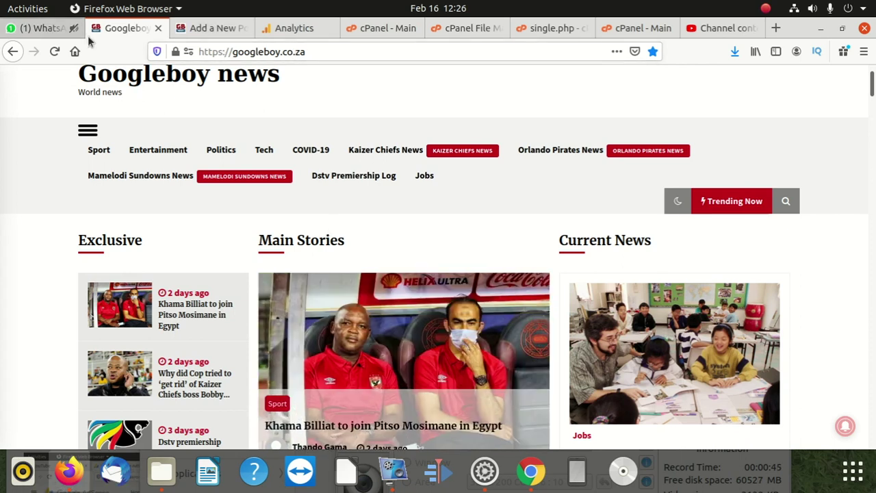
{"action": "scroll", "coordinate": [145, 130], "scroll_direction": "up", "scroll_amount": 2}
{"action": "left_click", "coordinate": [330, 52]}
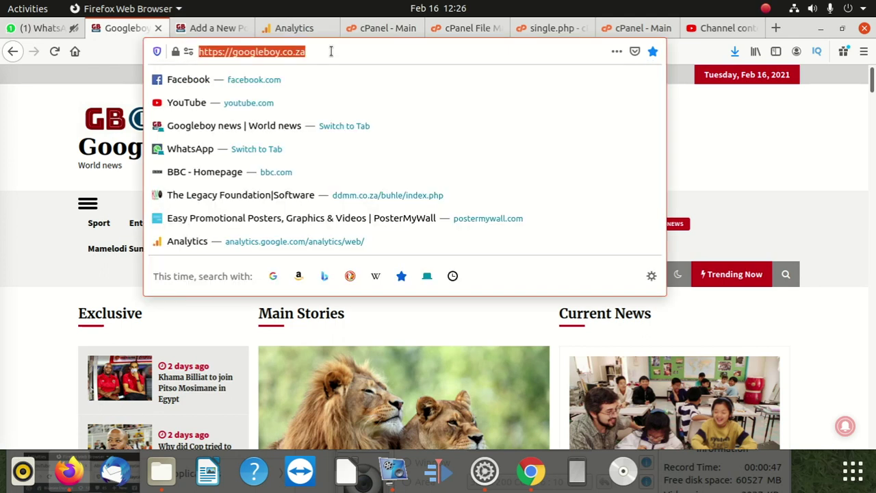
{"action": "left_click", "coordinate": [331, 52]}
{"action": "type", "text": "/w"}
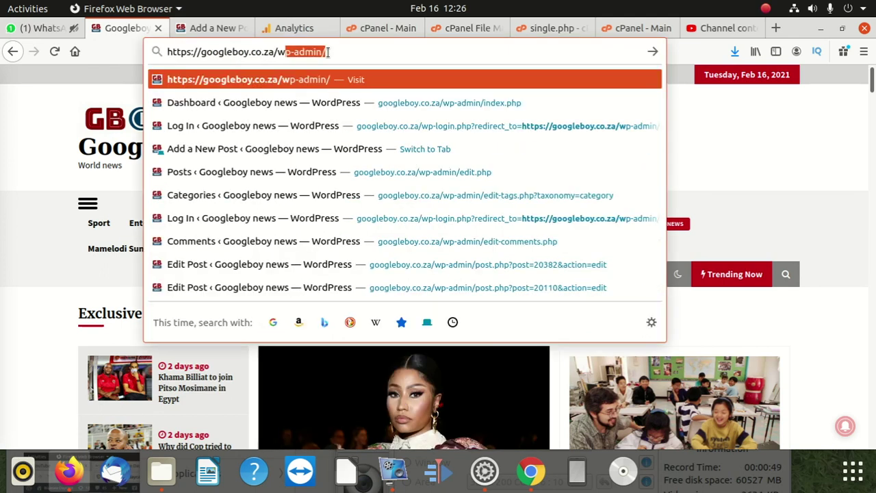
{"action": "type", "text": "p"}
{"action": "key", "text": "Return"}
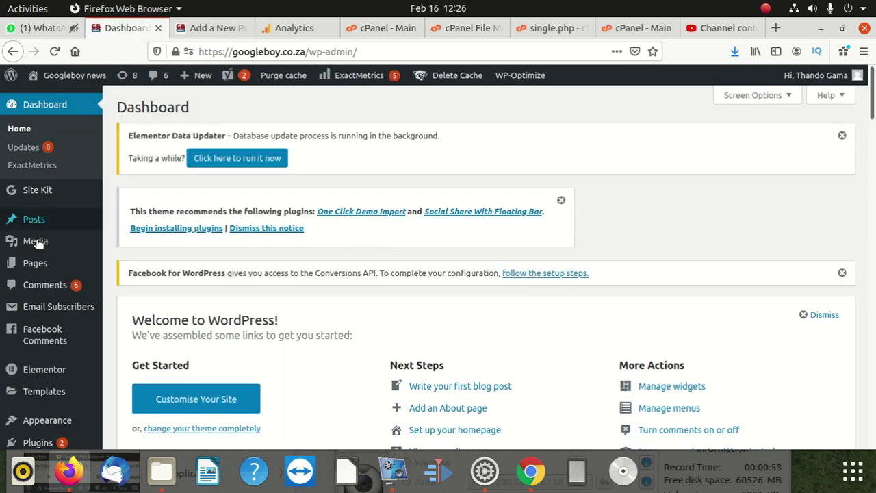
Go to the page for adding new plugins and search for "Ultimate Category Excluder"
{"action": "scroll", "coordinate": [39, 267], "scroll_direction": "down", "scroll_amount": 2}
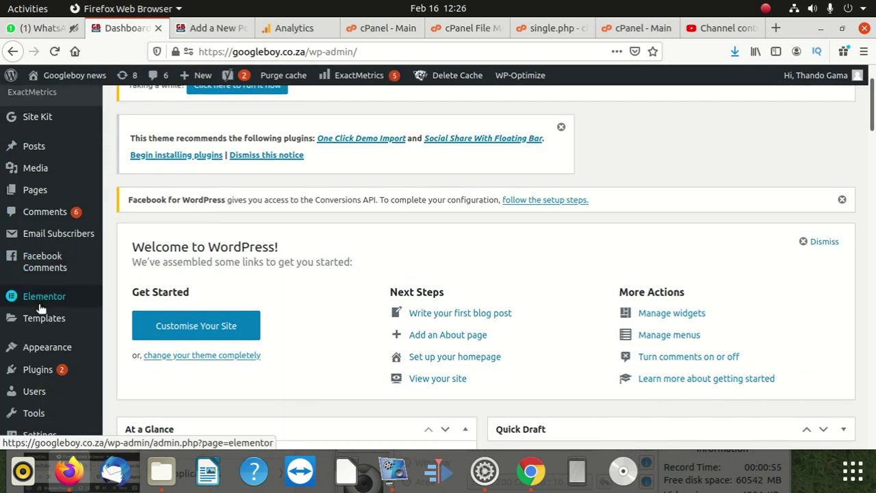
{"action": "left_click", "coordinate": [39, 368]}
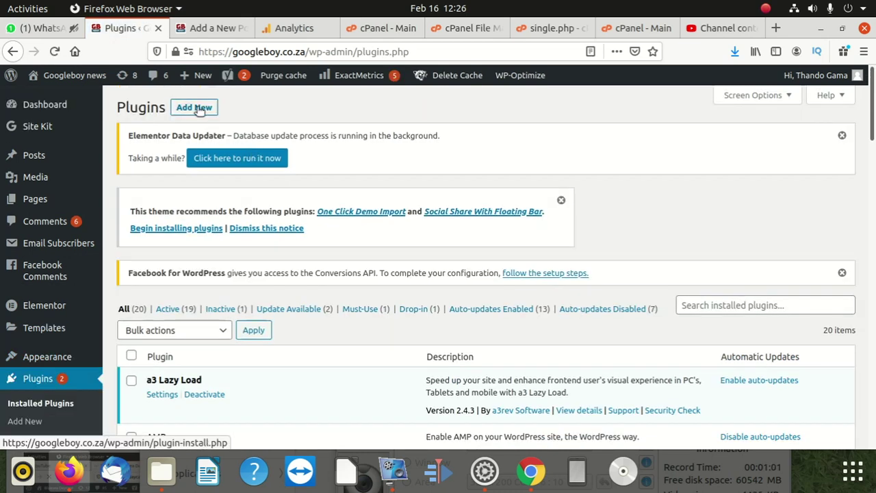
{"action": "left_click", "coordinate": [199, 109]}
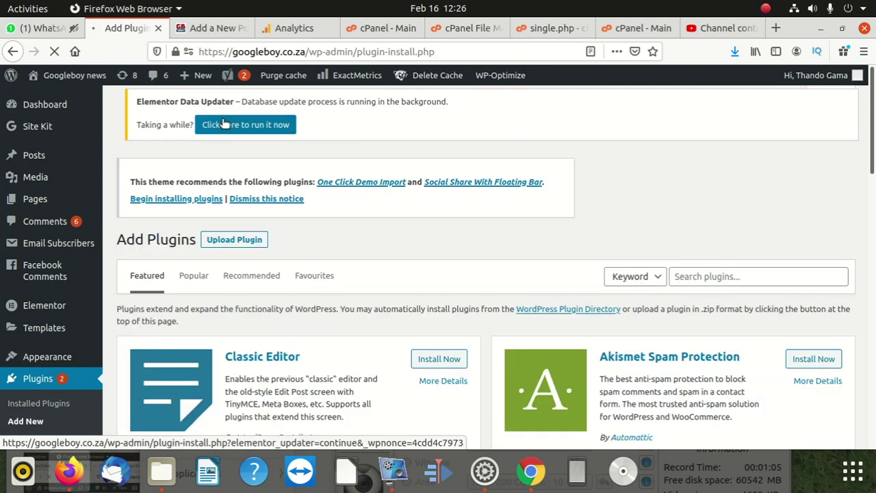
{"action": "left_click", "coordinate": [731, 288]}
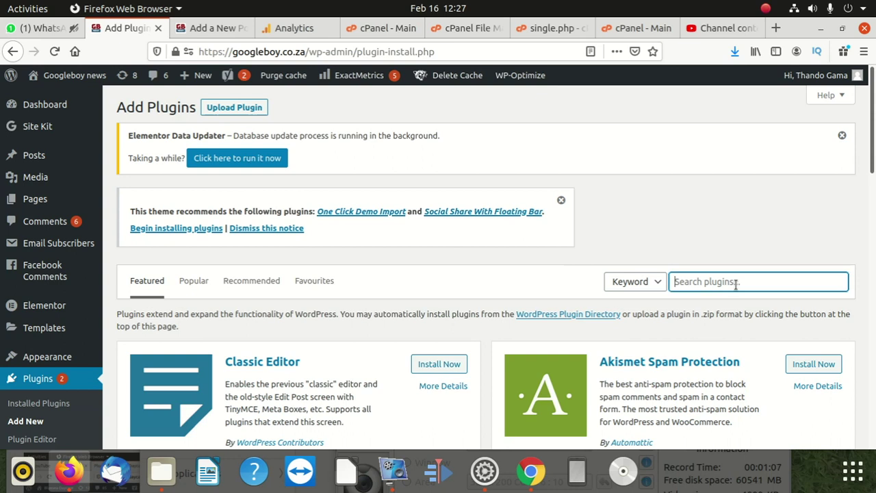
{"action": "right_click", "coordinate": [731, 288]}
{"action": "left_click", "coordinate": [753, 348]}
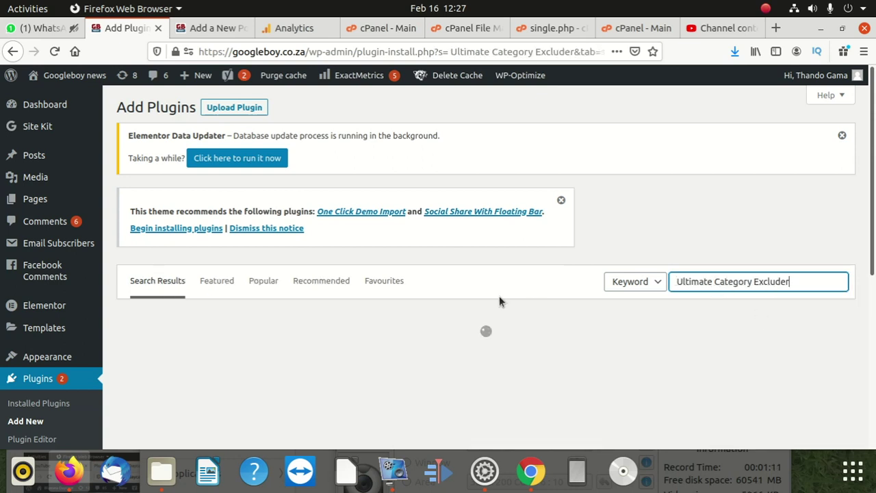
Install and activate the Ultimate Category Excluder plugin from the search results
{"action": "scroll", "coordinate": [274, 380], "scroll_direction": "down", "scroll_amount": 2}
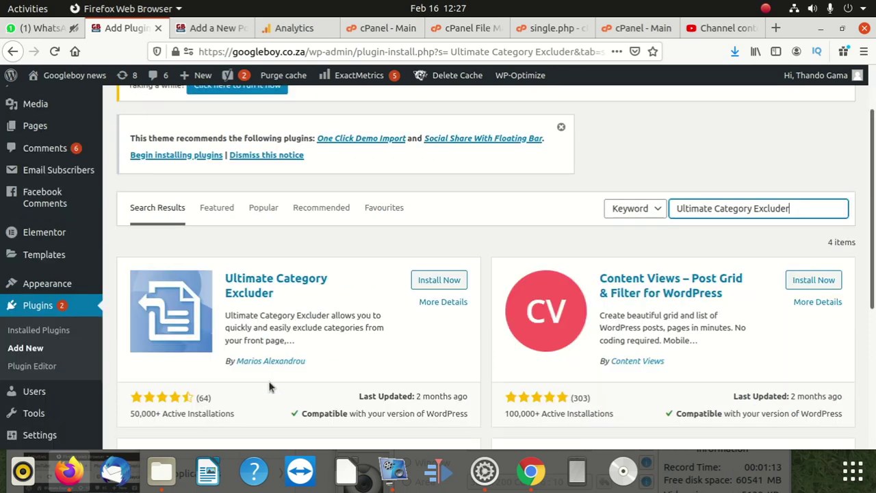
{"action": "scroll", "coordinate": [271, 378], "scroll_direction": "down", "scroll_amount": 1}
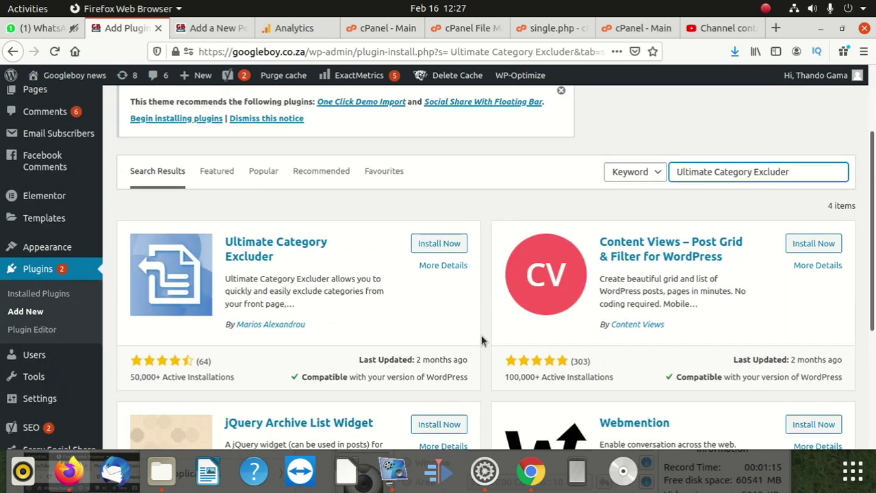
{"action": "left_click", "coordinate": [437, 243]}
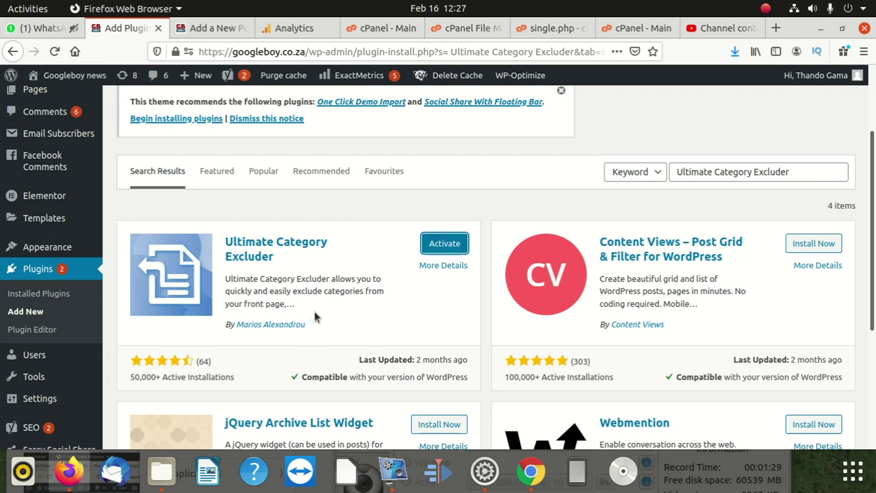
{"action": "left_click", "coordinate": [444, 248]}
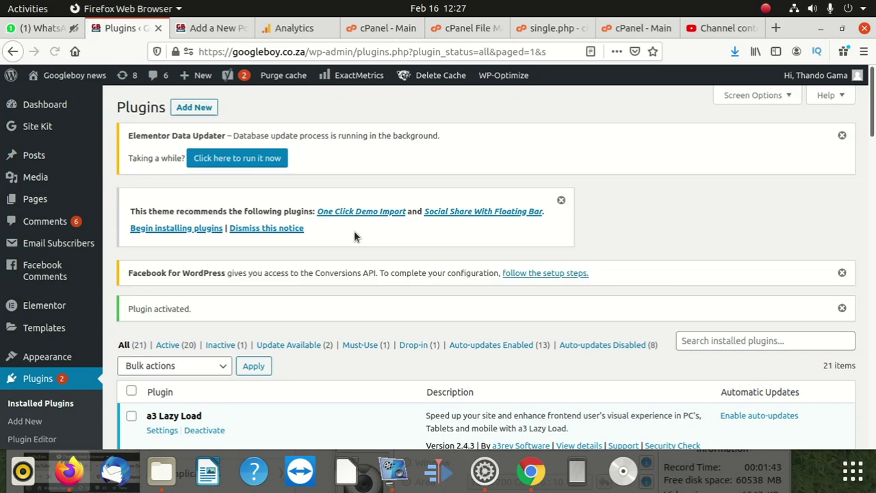
Look through the admin navigation for an entry belonging to the Ultimate Category Excluder plugin
{"action": "scroll", "coordinate": [246, 323], "scroll_direction": "down", "scroll_amount": 5}
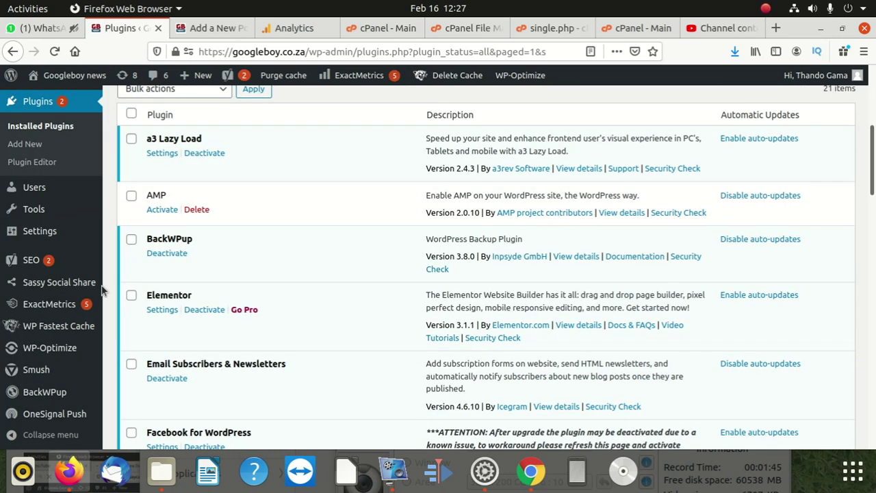
{"action": "scroll", "coordinate": [101, 290], "scroll_direction": "down", "scroll_amount": 3}
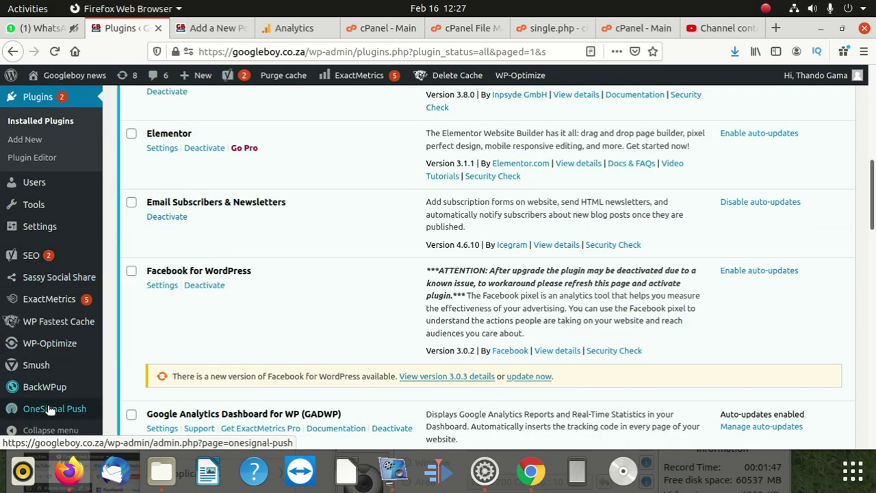
{"action": "scroll", "coordinate": [49, 408], "scroll_direction": "down", "scroll_amount": 3}
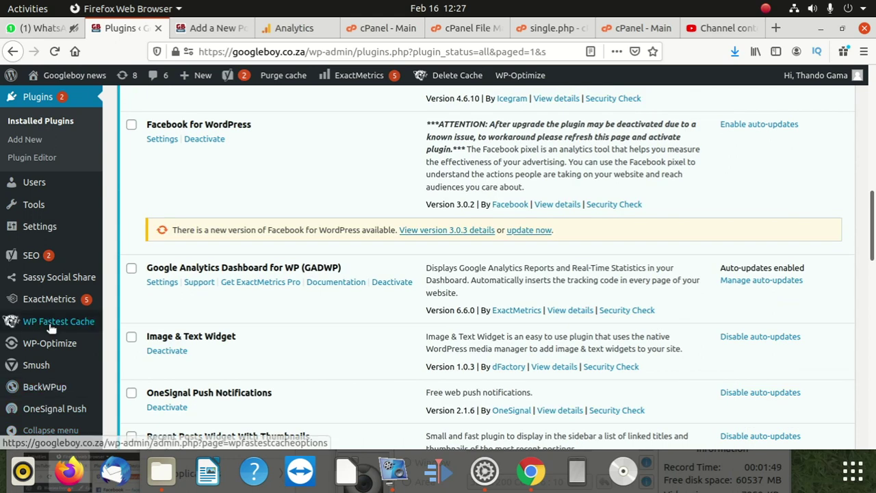
{"action": "mouse_move", "coordinate": [55, 300]}
{"action": "scroll", "coordinate": [55, 301], "scroll_direction": "up", "scroll_amount": 1}
{"action": "mouse_move", "coordinate": [50, 315]}
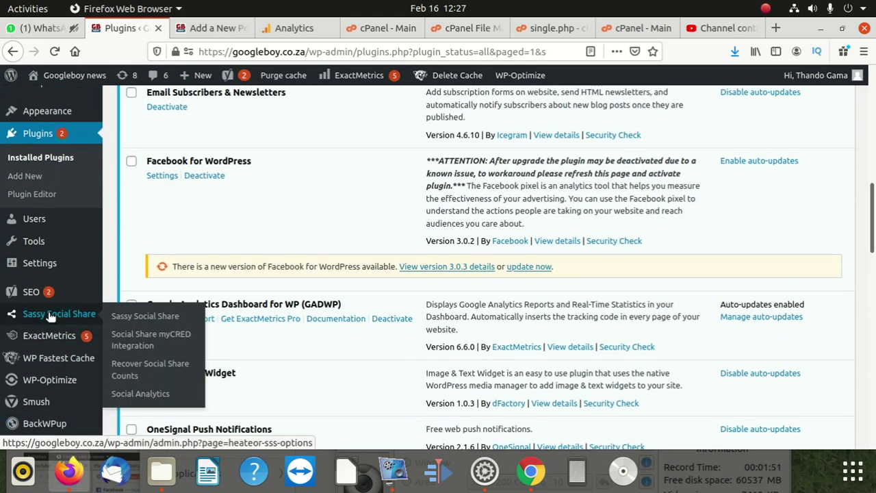
{"action": "scroll", "coordinate": [50, 314], "scroll_direction": "up", "scroll_amount": 3}
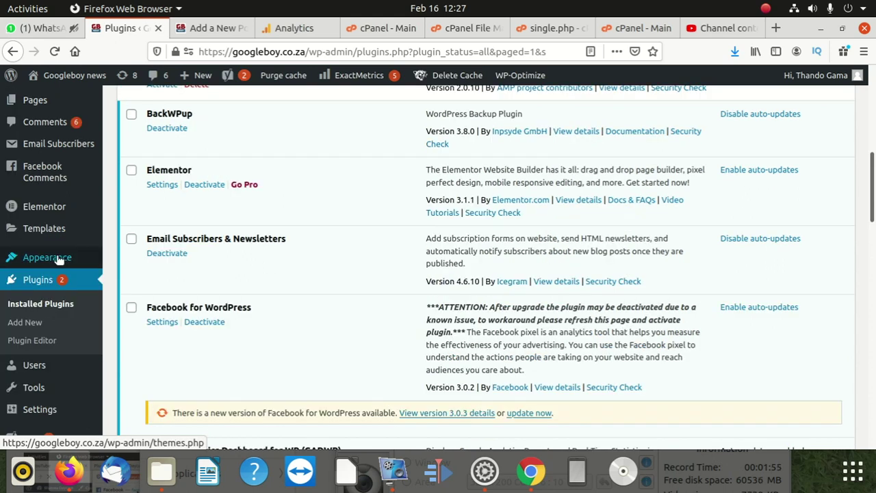
{"action": "scroll", "coordinate": [59, 257], "scroll_direction": "up", "scroll_amount": 2}
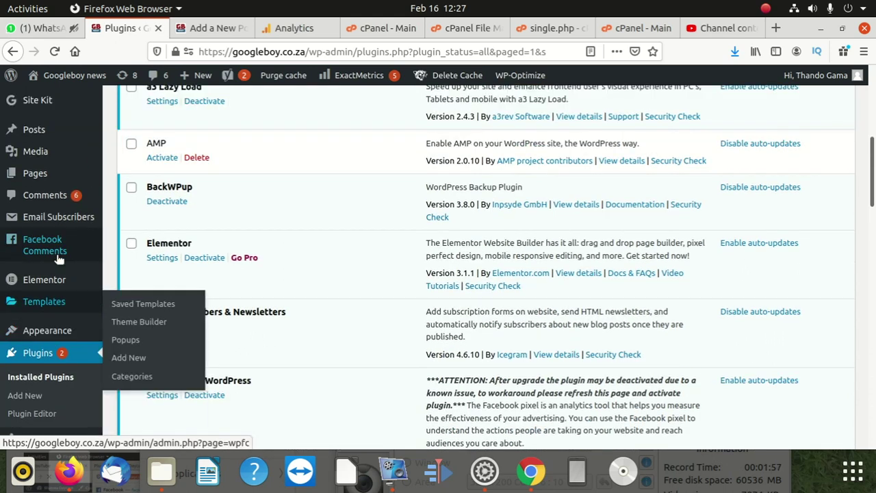
{"action": "scroll", "coordinate": [59, 257], "scroll_direction": "up", "scroll_amount": 4}
{"action": "scroll", "coordinate": [271, 199], "scroll_direction": "down", "scroll_amount": 1}
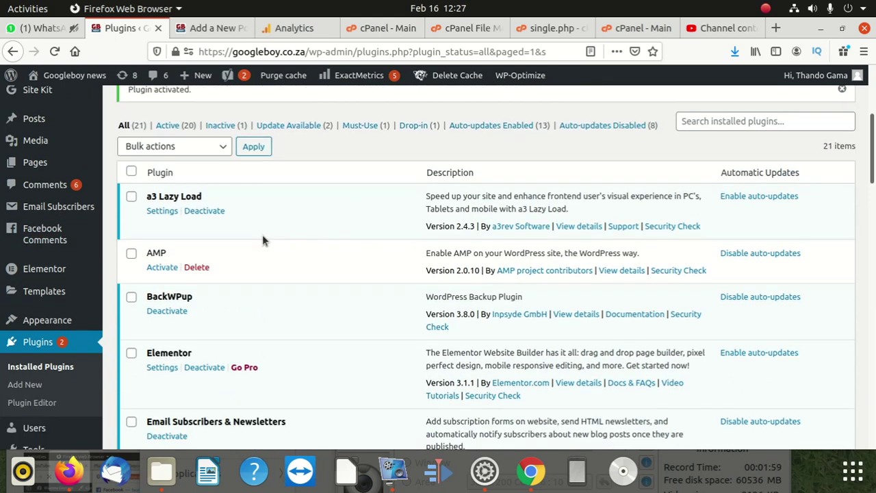
Look through the installed plugins list for the Ultimate Category Excluder entry and its available links
{"action": "scroll", "coordinate": [263, 260], "scroll_direction": "down", "scroll_amount": 3}
{"action": "scroll", "coordinate": [262, 277], "scroll_direction": "down", "scroll_amount": 4}
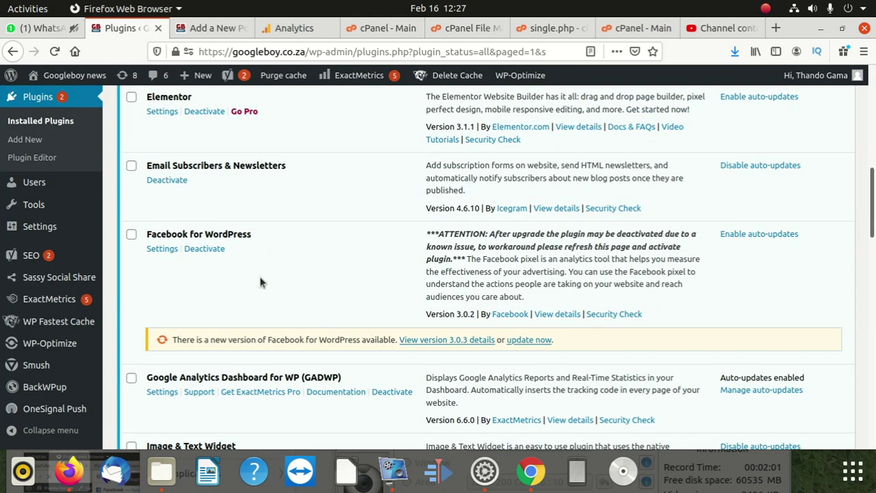
{"action": "scroll", "coordinate": [260, 282], "scroll_direction": "down", "scroll_amount": 1}
{"action": "scroll", "coordinate": [303, 301], "scroll_direction": "down", "scroll_amount": 2}
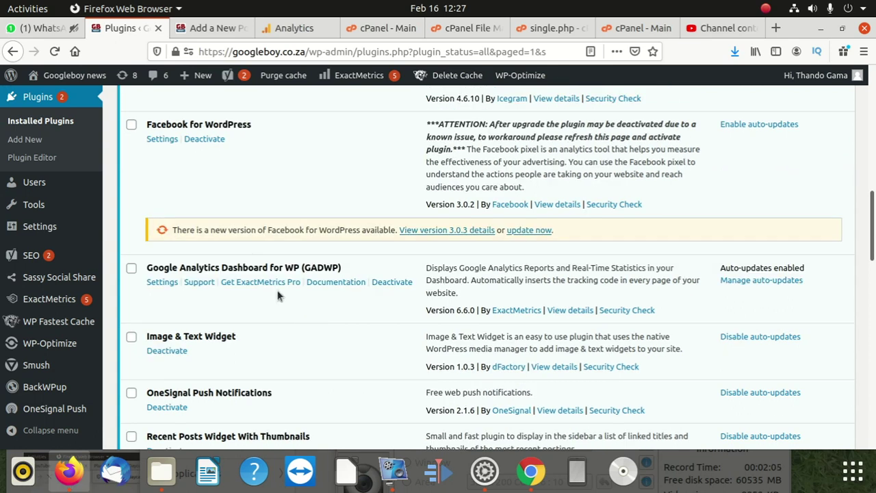
{"action": "scroll", "coordinate": [277, 297], "scroll_direction": "down", "scroll_amount": 3}
{"action": "scroll", "coordinate": [275, 299], "scroll_direction": "down", "scroll_amount": 2}
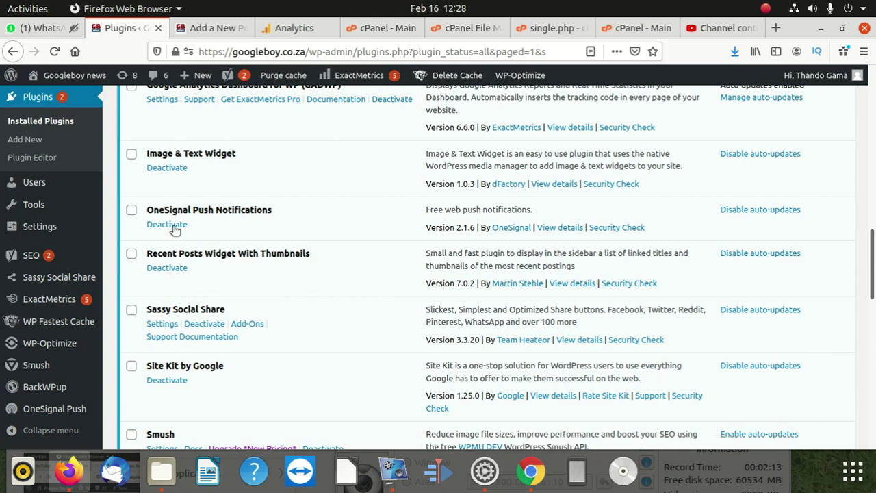
{"action": "scroll", "coordinate": [177, 283], "scroll_direction": "down", "scroll_amount": 1}
{"action": "scroll", "coordinate": [178, 293], "scroll_direction": "down", "scroll_amount": 6}
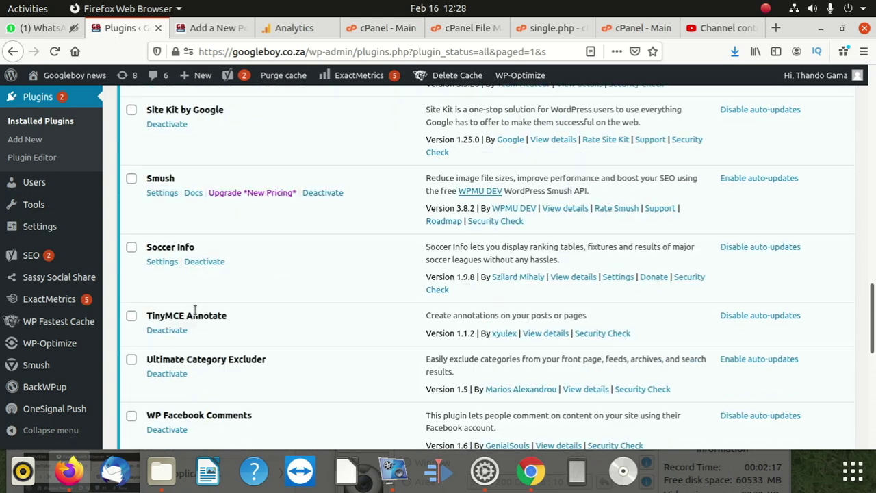
{"action": "scroll", "coordinate": [196, 312], "scroll_direction": "down", "scroll_amount": 2}
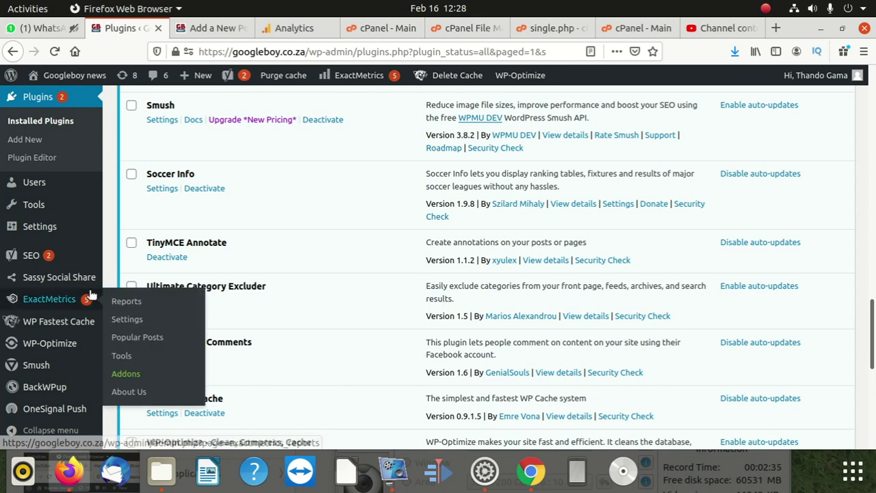
Look through the whole admin navigation, including the submenus, for where the Ultimate Category Excluder settings are located
{"action": "scroll", "coordinate": [43, 302], "scroll_direction": "down", "scroll_amount": 1}
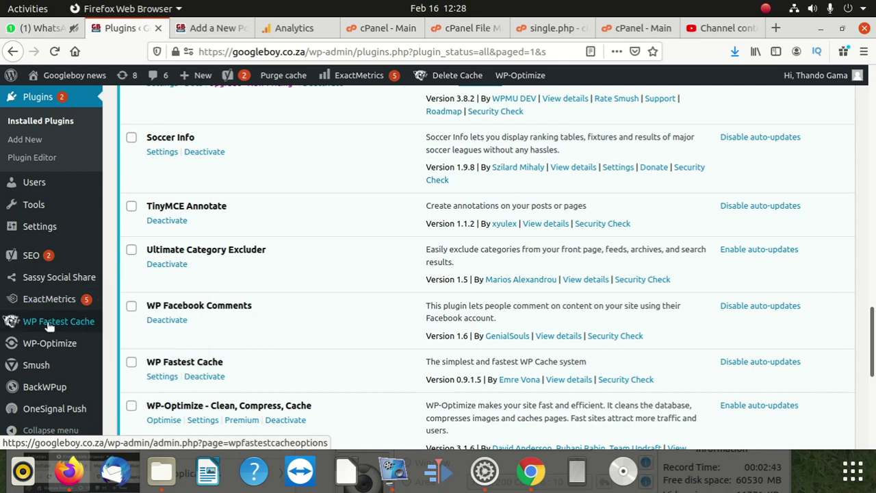
{"action": "scroll", "coordinate": [59, 322], "scroll_direction": "down", "scroll_amount": 1}
{"action": "scroll", "coordinate": [59, 321], "scroll_direction": "up", "scroll_amount": 1}
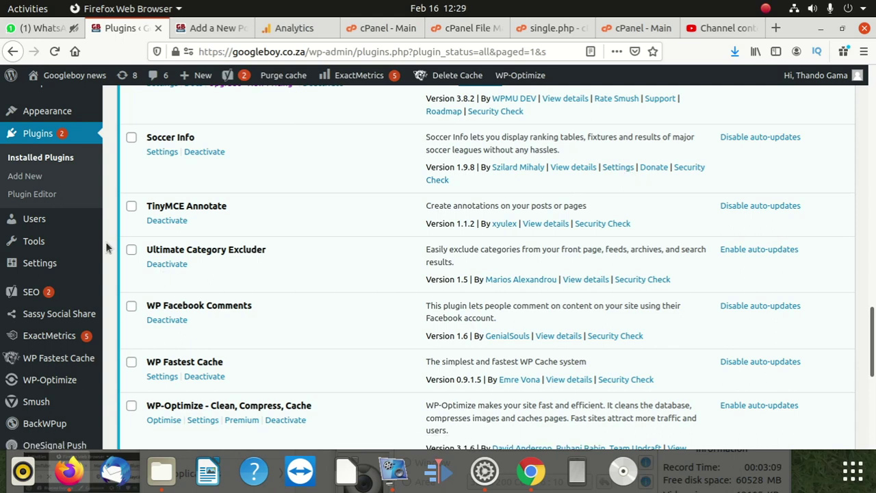
{"action": "mouse_move", "coordinate": [20, 269]}
{"action": "scroll", "coordinate": [21, 269], "scroll_direction": "up", "scroll_amount": 4}
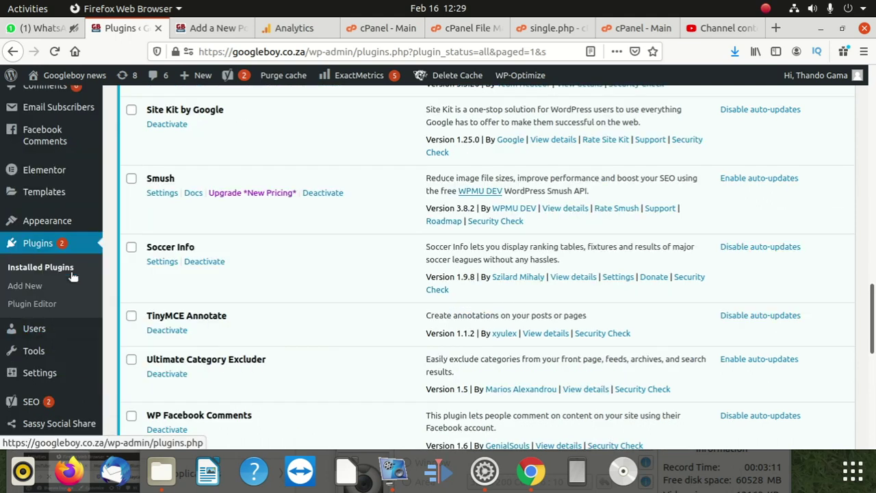
{"action": "scroll", "coordinate": [48, 280], "scroll_direction": "up", "scroll_amount": 1}
{"action": "scroll", "coordinate": [55, 284], "scroll_direction": "up", "scroll_amount": 2}
{"action": "mouse_move", "coordinate": [60, 280]}
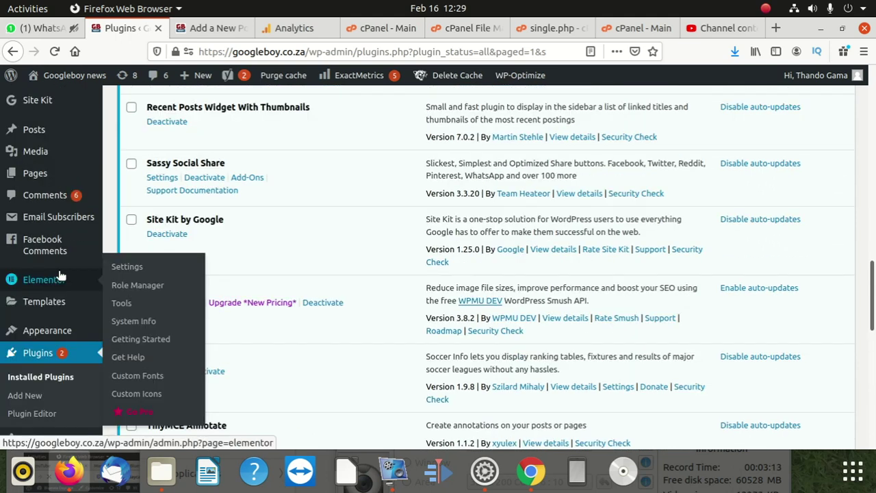
{"action": "scroll", "coordinate": [58, 242], "scroll_direction": "up", "scroll_amount": 4}
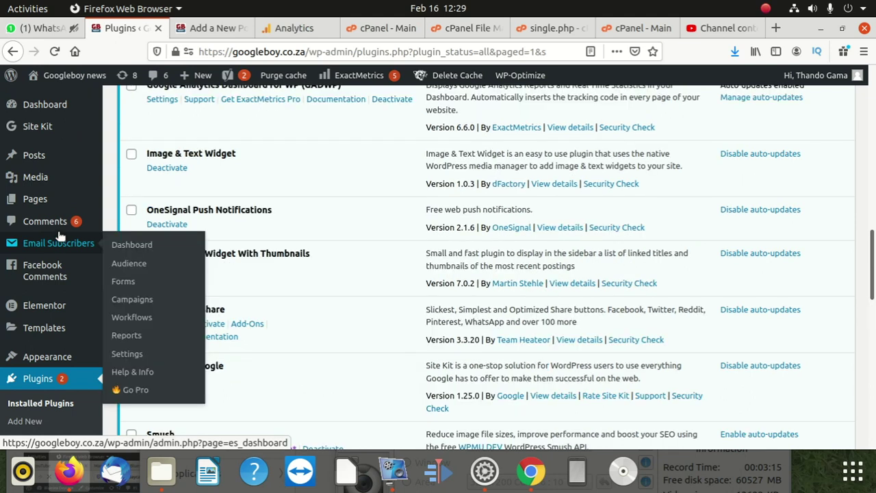
{"action": "mouse_move", "coordinate": [56, 106]}
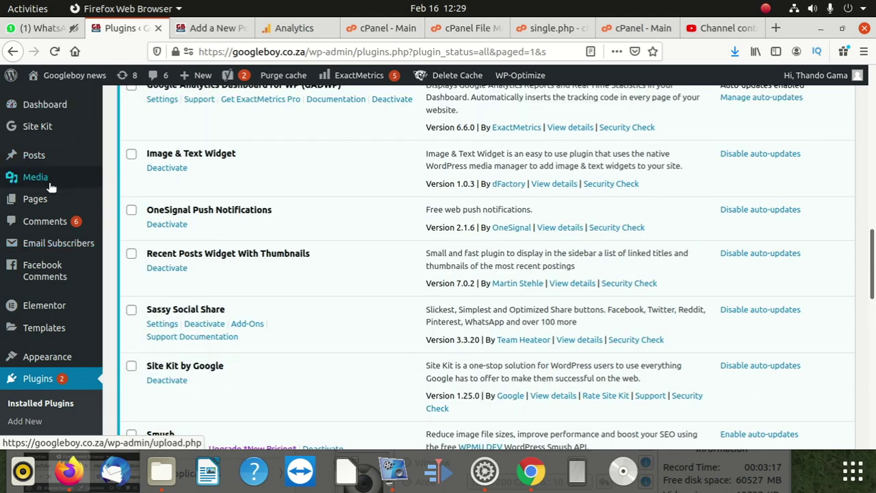
{"action": "mouse_move", "coordinate": [59, 248]}
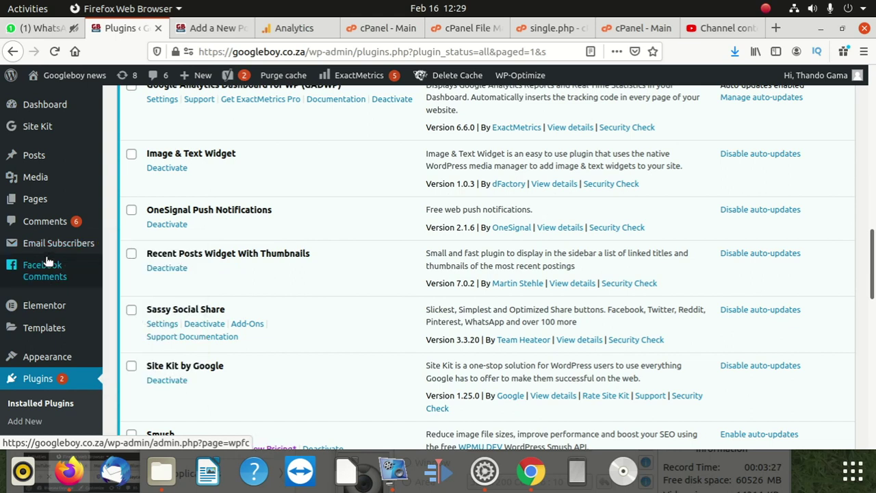
{"action": "scroll", "coordinate": [48, 282], "scroll_direction": "down", "scroll_amount": 2}
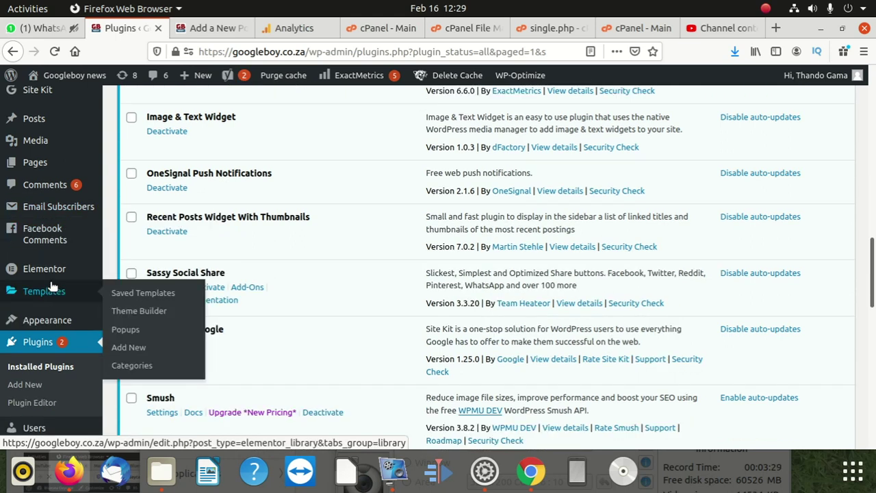
{"action": "scroll", "coordinate": [52, 263], "scroll_direction": "down", "scroll_amount": 1}
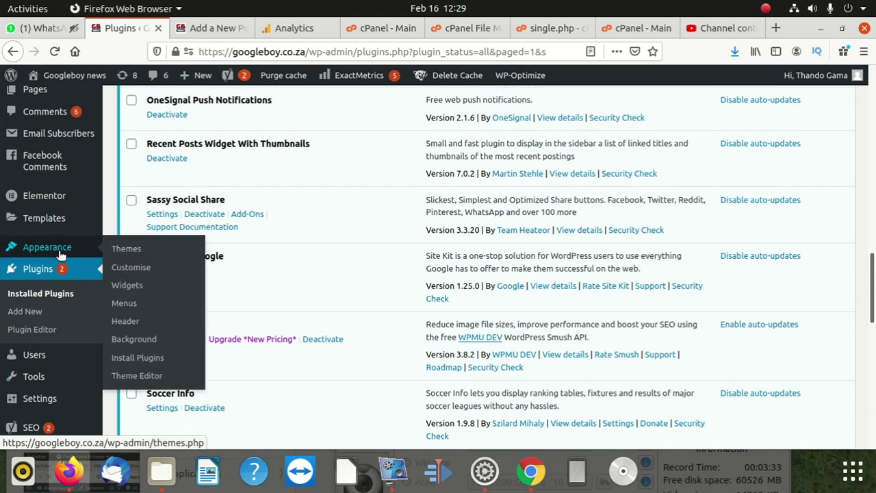
{"action": "scroll", "coordinate": [60, 267], "scroll_direction": "down", "scroll_amount": 2}
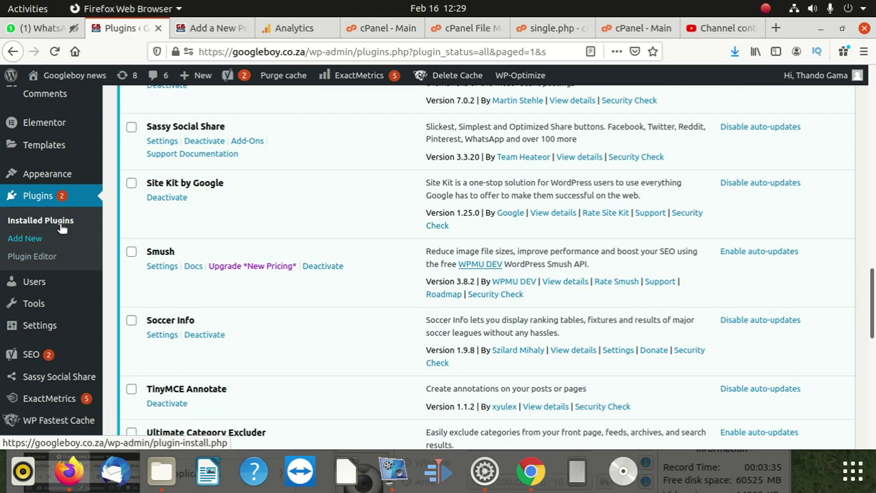
Reload the installed plugins page and check its navigation entries for the category excluder options
{"action": "left_click", "coordinate": [61, 223]}
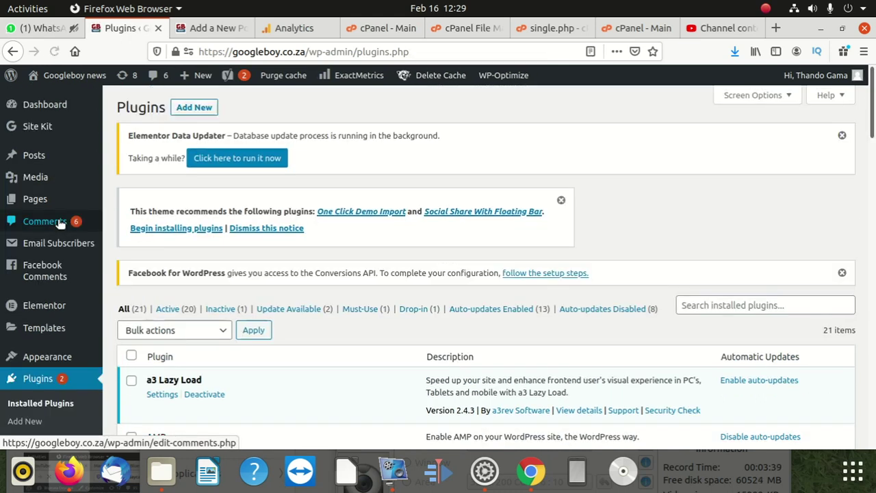
{"action": "scroll", "coordinate": [60, 223], "scroll_direction": "down", "scroll_amount": 5}
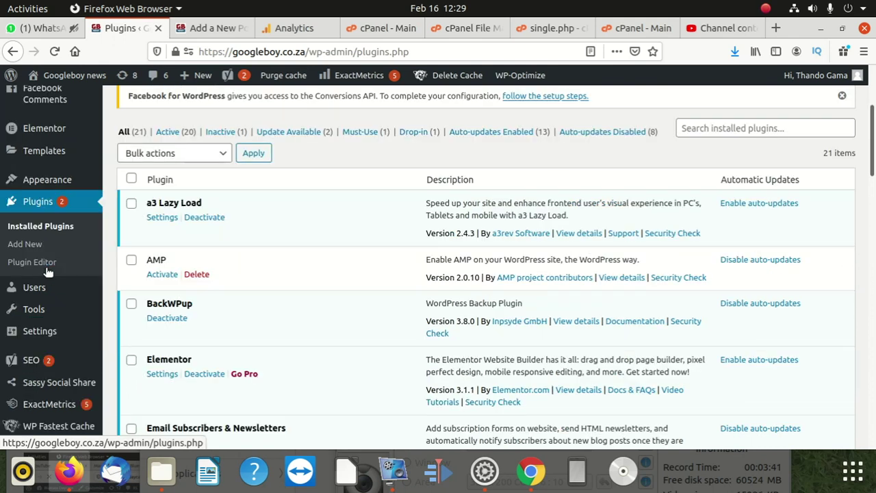
{"action": "scroll", "coordinate": [48, 273], "scroll_direction": "down", "scroll_amount": 3}
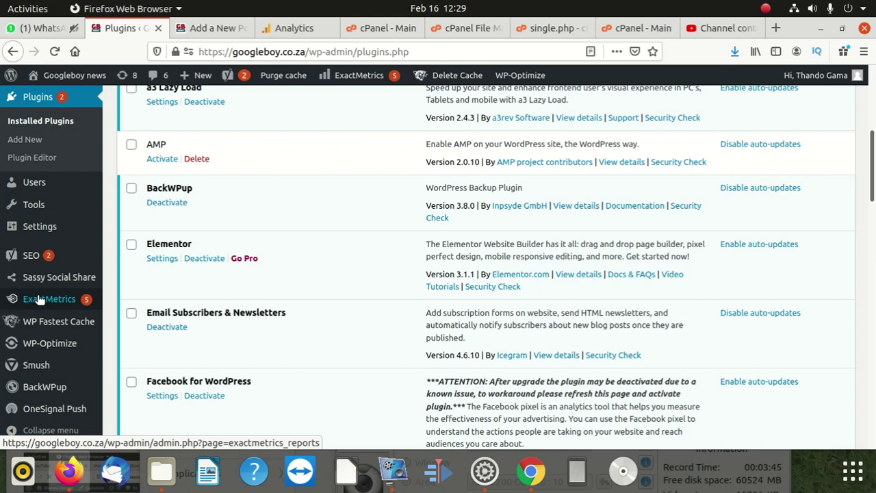
{"action": "scroll", "coordinate": [40, 299], "scroll_direction": "down", "scroll_amount": 4}
{"action": "scroll", "coordinate": [40, 299], "scroll_direction": "down", "scroll_amount": 2}
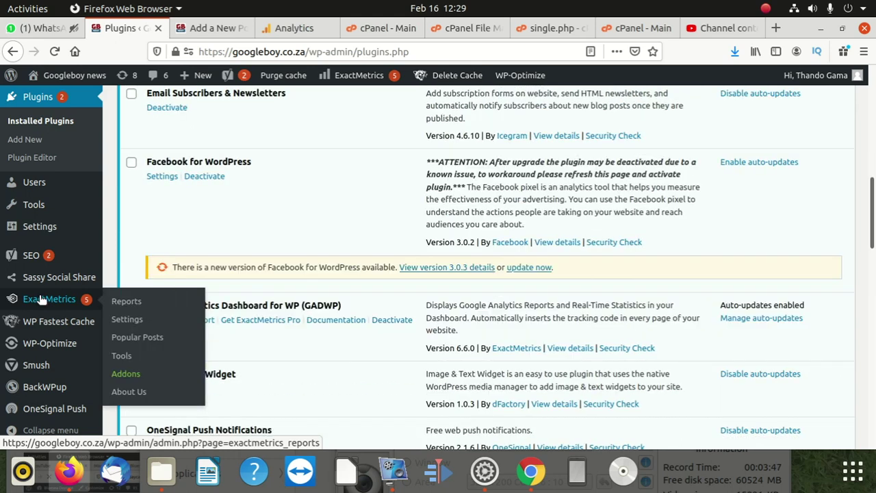
{"action": "scroll", "coordinate": [49, 338], "scroll_direction": "down", "scroll_amount": 1}
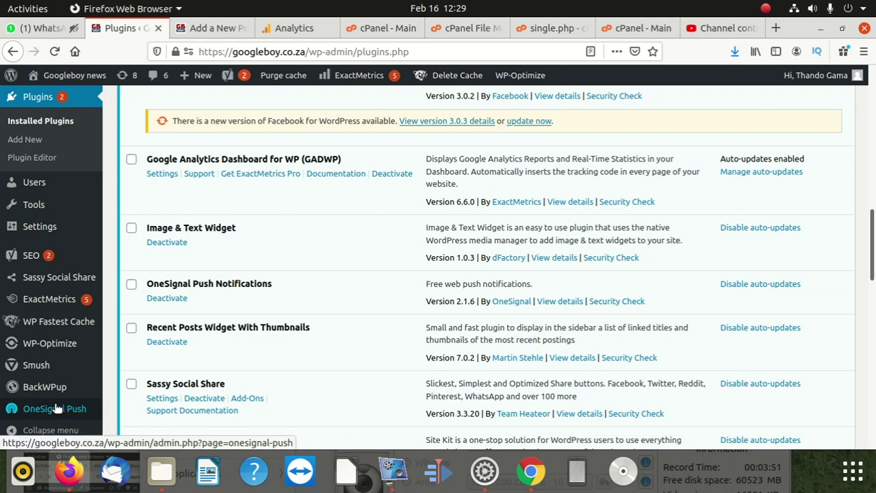
Open the Category Excluder options page from the site's general settings entries
{"action": "mouse_move", "coordinate": [45, 361]}
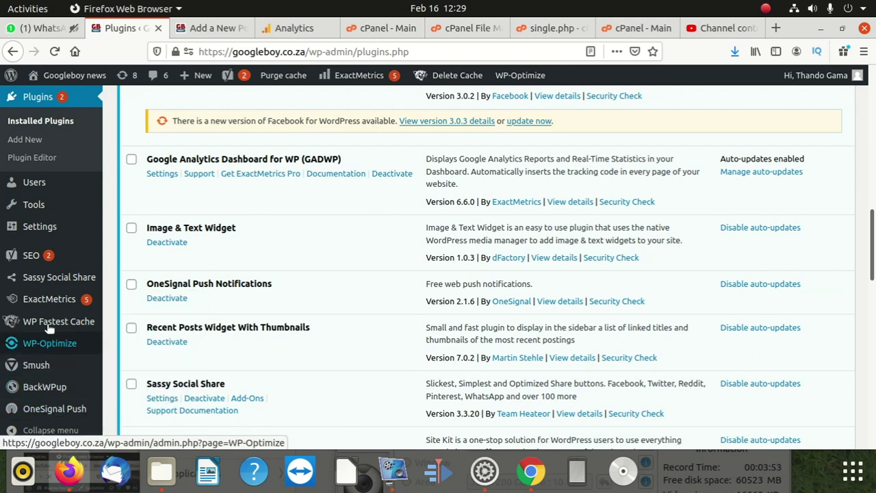
{"action": "mouse_move", "coordinate": [44, 255]}
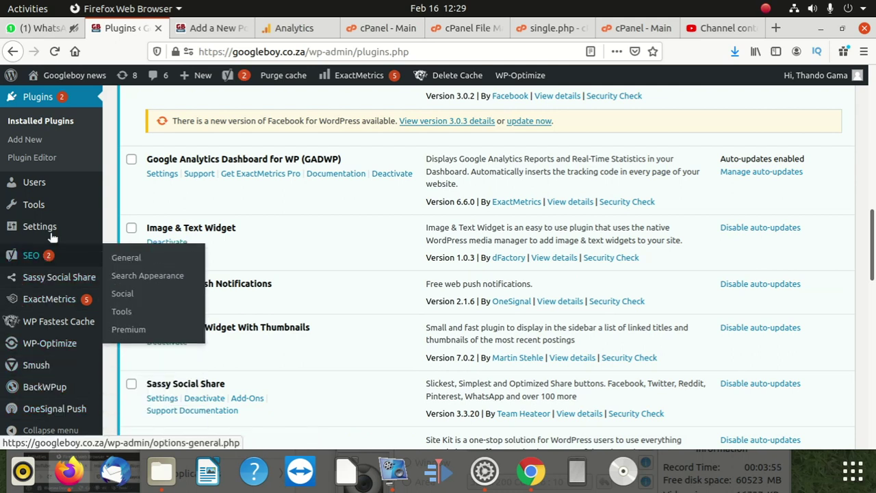
{"action": "mouse_move", "coordinate": [54, 232]}
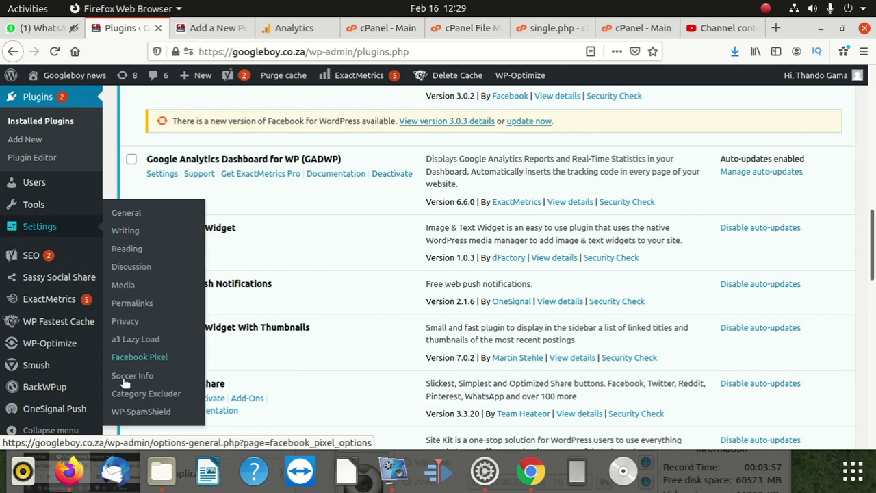
{"action": "left_click", "coordinate": [165, 396]}
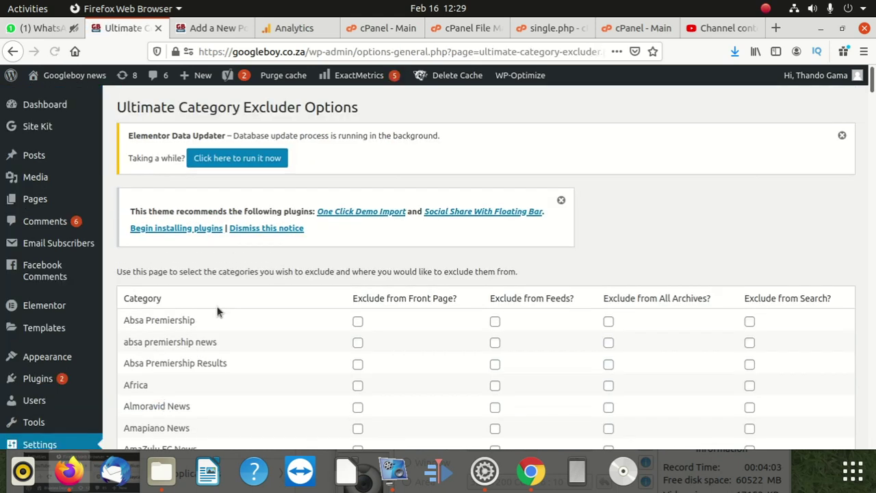
Examine the category table and its exclusion options for front page, feeds, archives and search
{"action": "scroll", "coordinate": [311, 307], "scroll_direction": "down", "scroll_amount": 3}
{"action": "scroll", "coordinate": [282, 305], "scroll_direction": "down", "scroll_amount": 5}
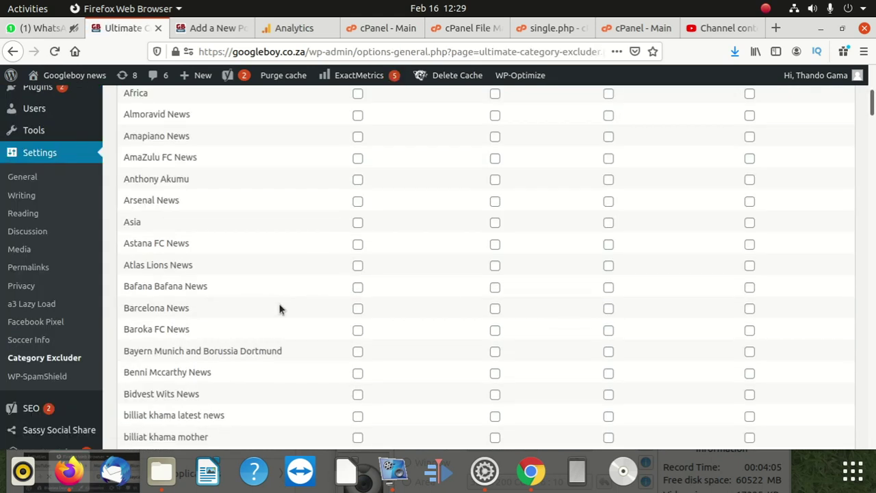
{"action": "scroll", "coordinate": [279, 309], "scroll_direction": "down", "scroll_amount": 5}
{"action": "scroll", "coordinate": [276, 305], "scroll_direction": "up", "scroll_amount": 12}
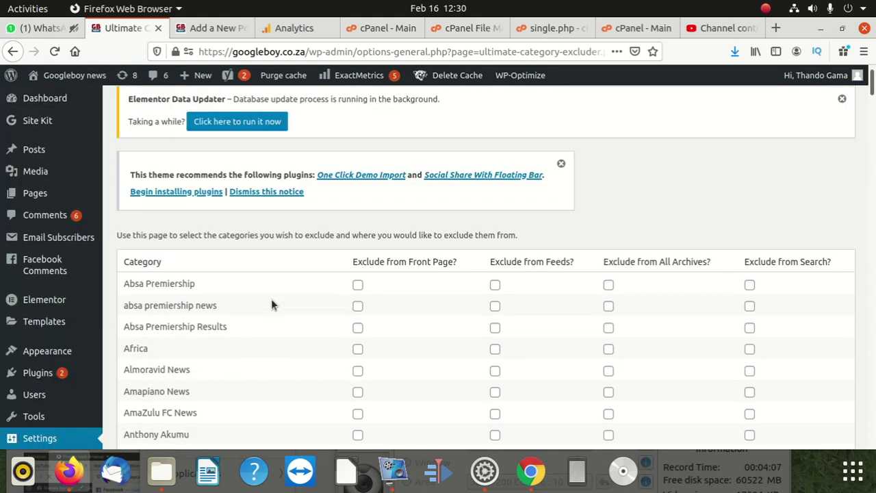
{"action": "scroll", "coordinate": [271, 298], "scroll_direction": "up", "scroll_amount": 1}
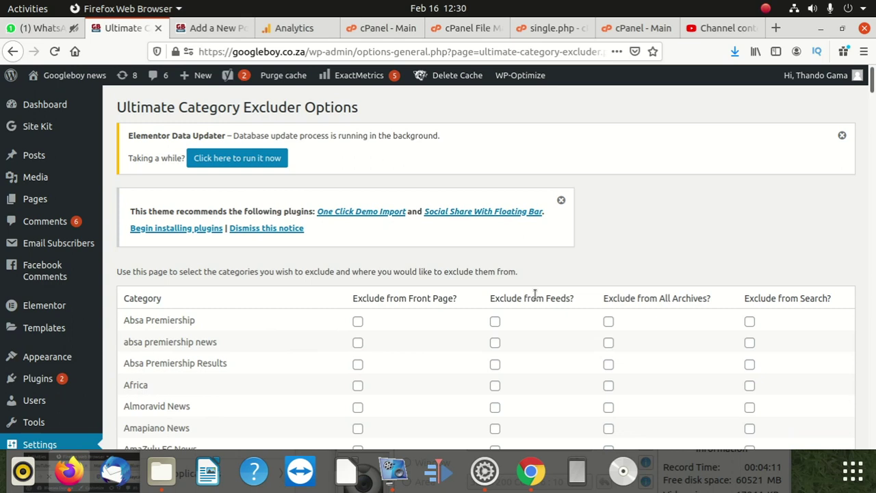
{"action": "scroll", "coordinate": [411, 301], "scroll_direction": "down", "scroll_amount": 5}
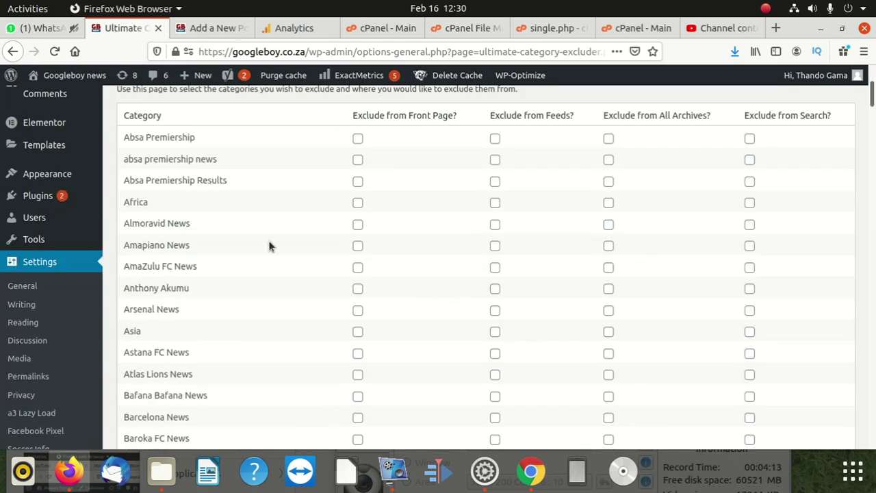
{"action": "scroll", "coordinate": [215, 226], "scroll_direction": "down", "scroll_amount": 5}
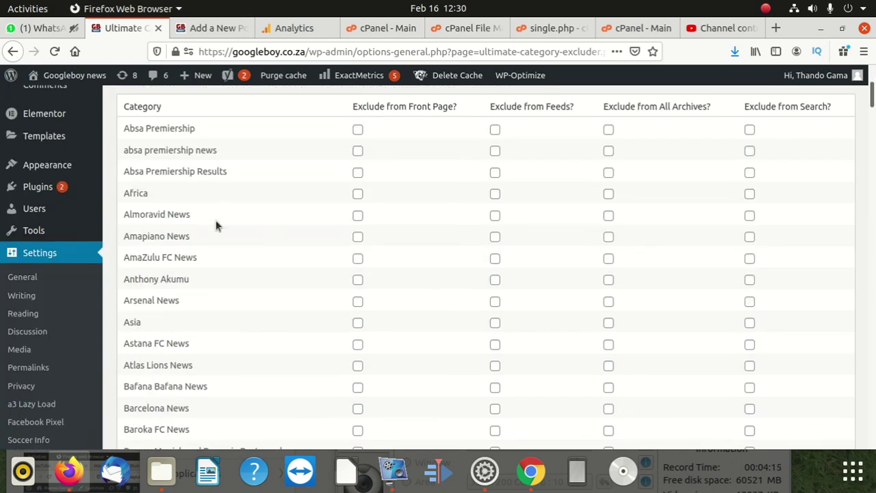
{"action": "scroll", "coordinate": [219, 235], "scroll_direction": "down", "scroll_amount": 5}
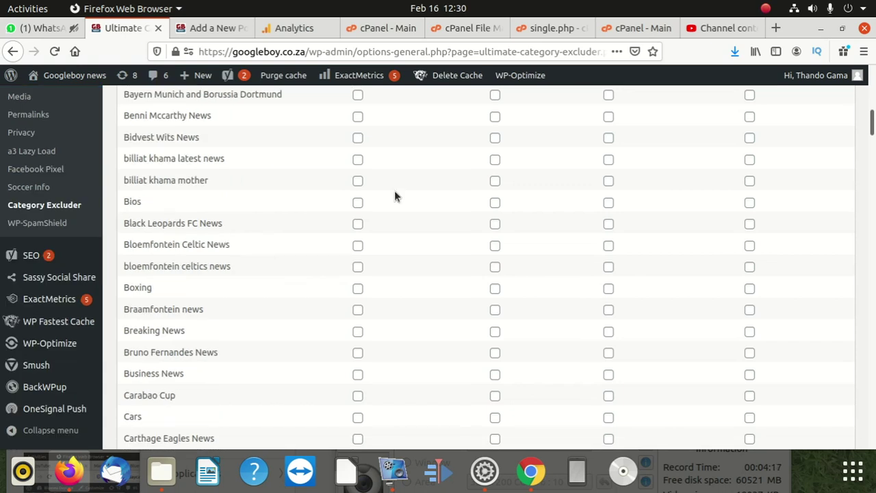
{"action": "scroll", "coordinate": [402, 202], "scroll_direction": "up", "scroll_amount": 15}
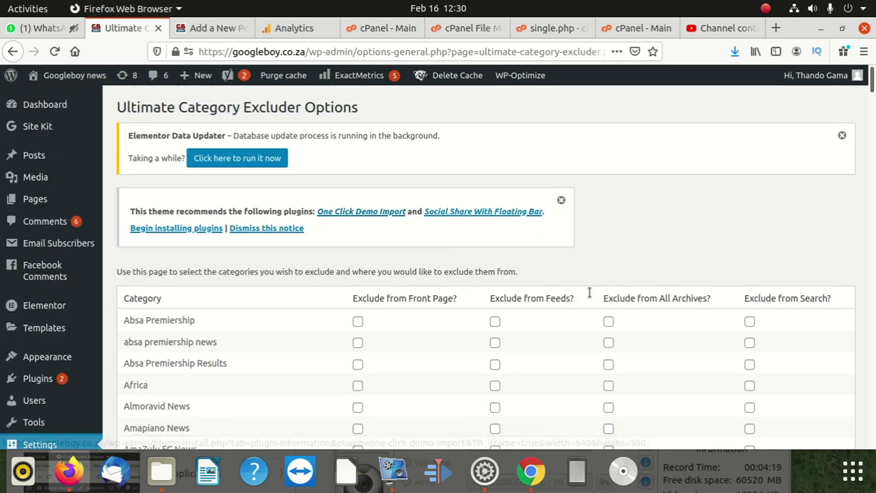
Mark the Jobs category as excluded from the front page
{"action": "scroll", "coordinate": [260, 308], "scroll_direction": "down", "scroll_amount": 11}
{"action": "scroll", "coordinate": [245, 291], "scroll_direction": "down", "scroll_amount": 6}
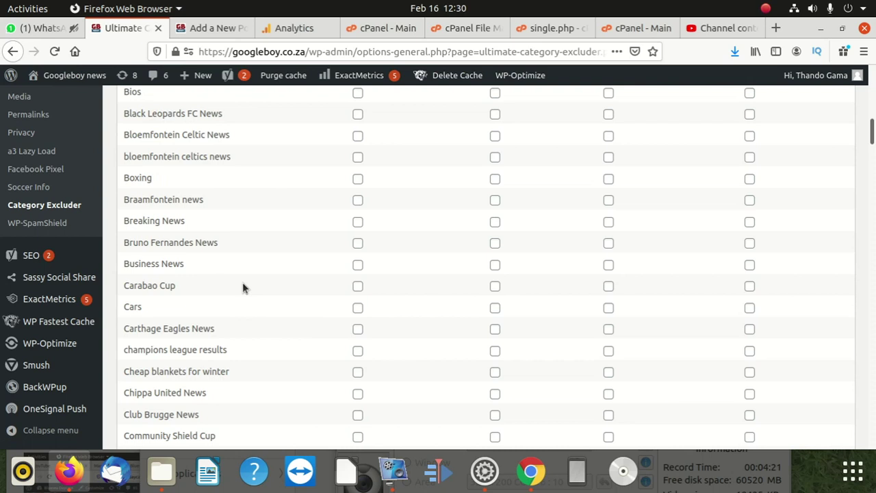
{"action": "scroll", "coordinate": [232, 272], "scroll_direction": "down", "scroll_amount": 16}
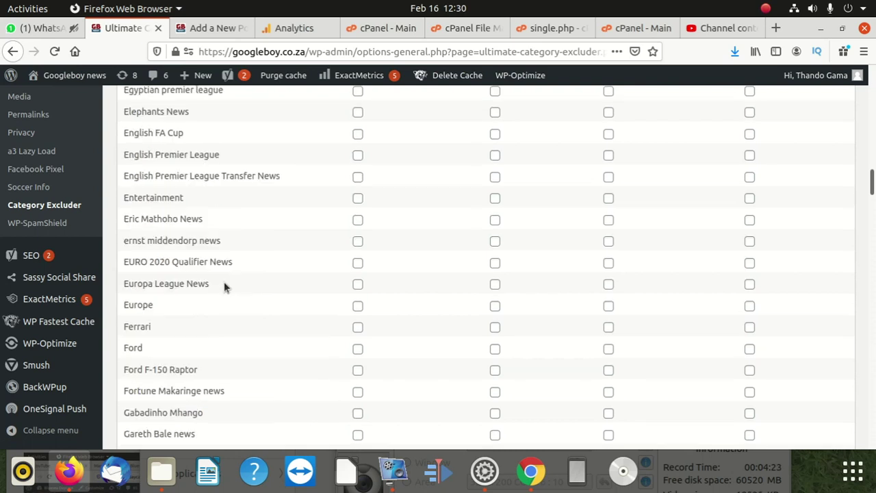
{"action": "scroll", "coordinate": [222, 284], "scroll_direction": "down", "scroll_amount": 12}
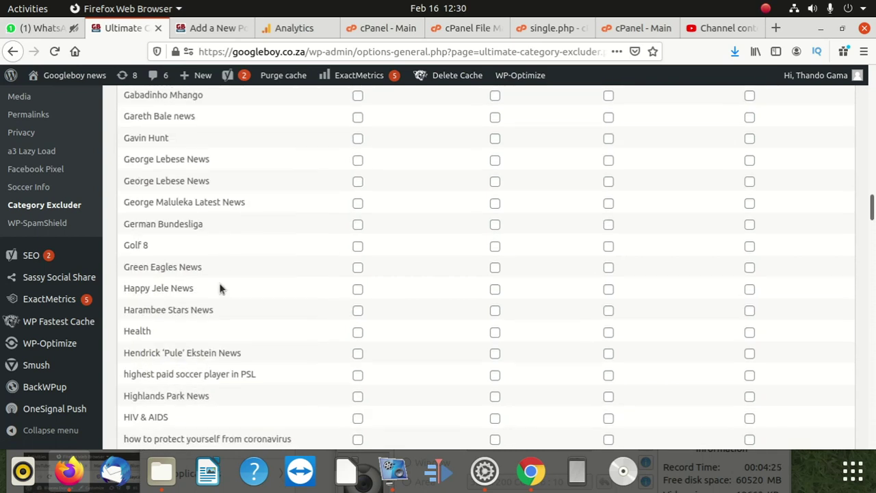
{"action": "scroll", "coordinate": [219, 283], "scroll_direction": "down", "scroll_amount": 7}
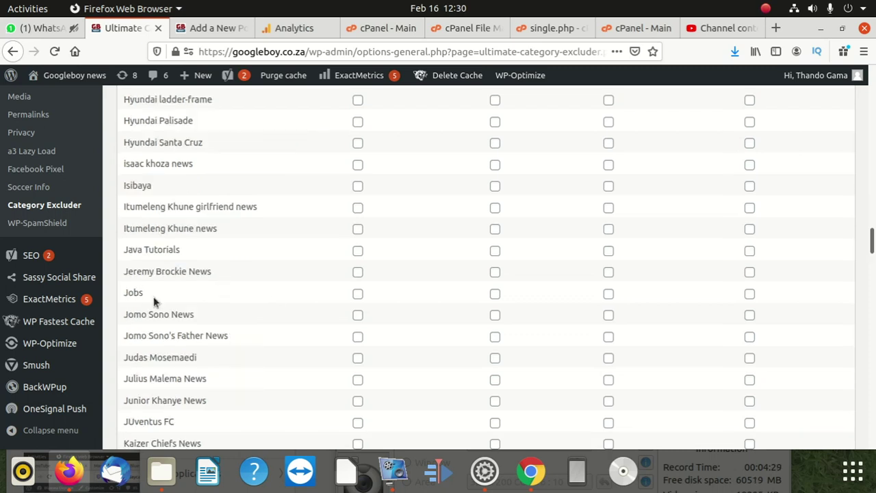
{"action": "left_click", "coordinate": [357, 294]}
Save the category exclusion settings on the Ultimate Category Excluder options page
{"action": "scroll", "coordinate": [388, 301], "scroll_direction": "up", "scroll_amount": 20}
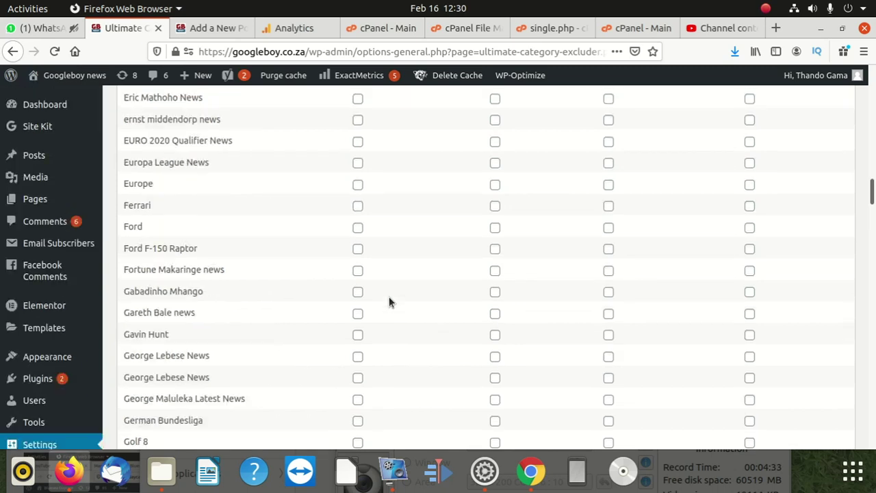
{"action": "scroll", "coordinate": [388, 301], "scroll_direction": "up", "scroll_amount": 20}
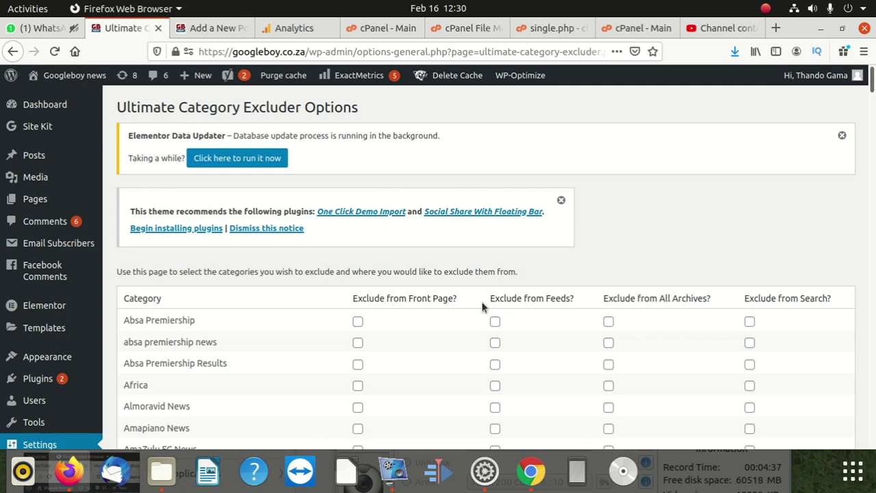
{"action": "scroll", "coordinate": [396, 274], "scroll_direction": "down", "scroll_amount": 20}
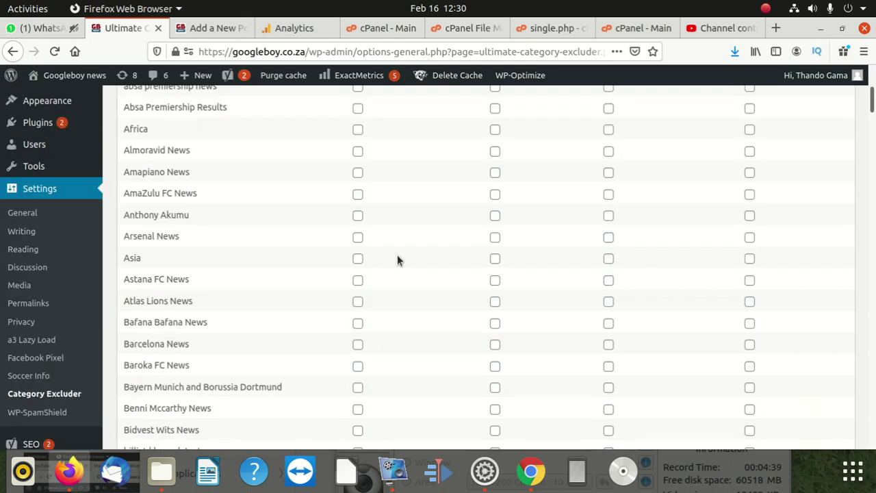
{"action": "scroll", "coordinate": [397, 294], "scroll_direction": "down", "scroll_amount": 18}
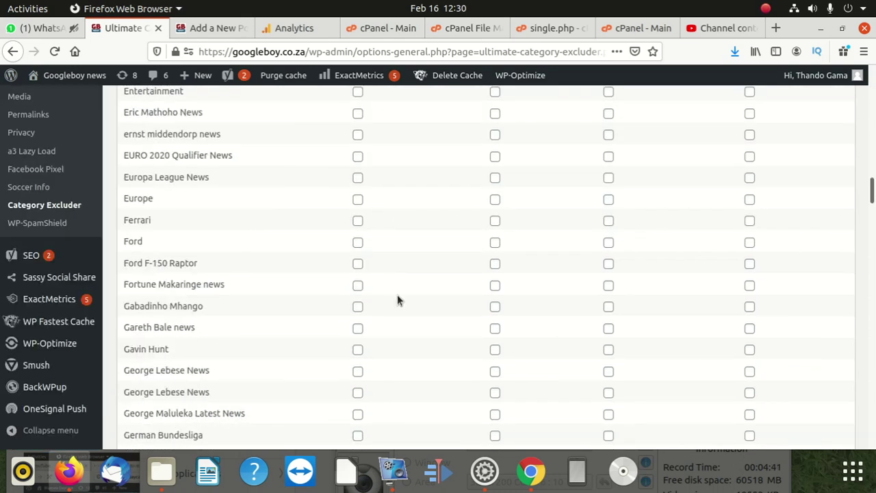
{"action": "scroll", "coordinate": [431, 288], "scroll_direction": "down", "scroll_amount": 15}
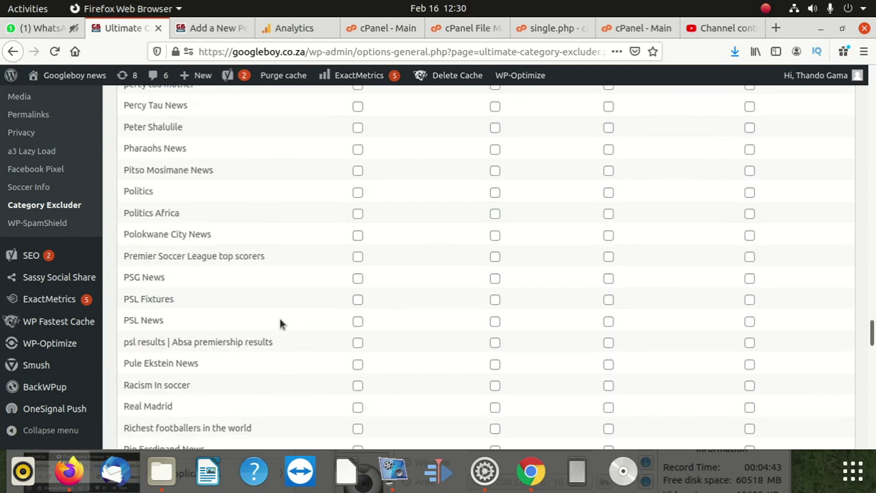
{"action": "scroll", "coordinate": [280, 323], "scroll_direction": "down", "scroll_amount": 20}
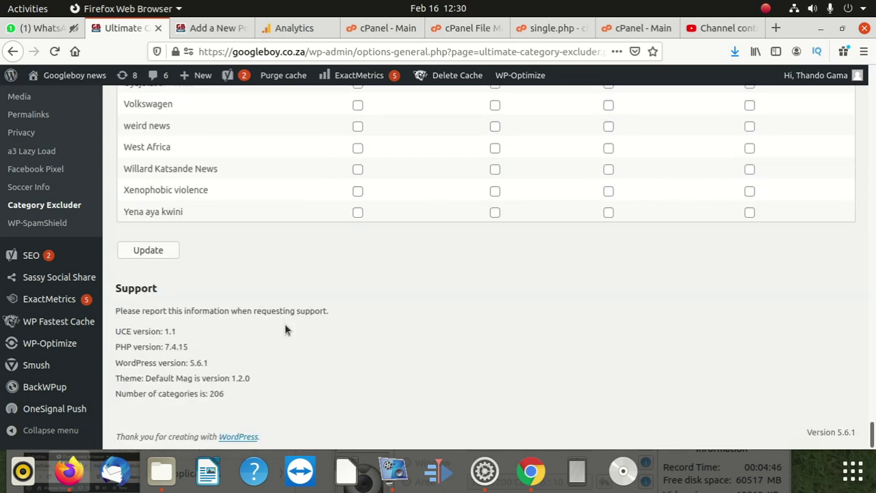
{"action": "left_click", "coordinate": [139, 252]}
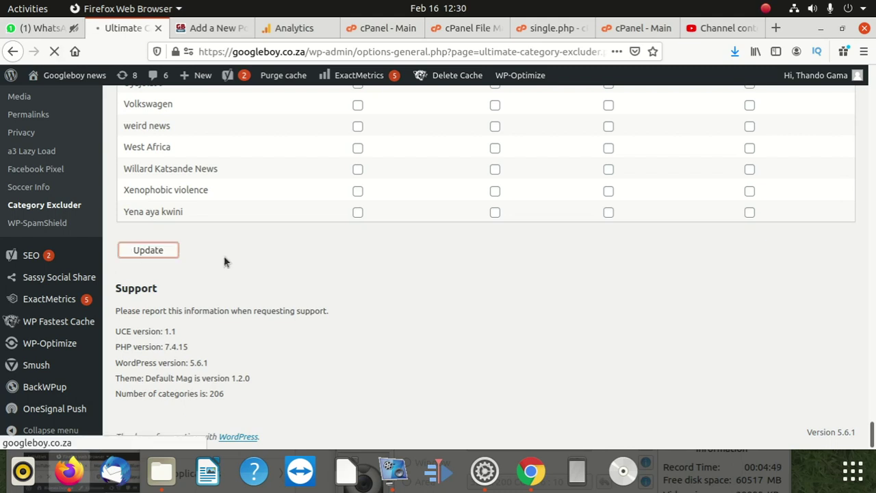
Check the Jobs category's front page exclusion in the saved category table
{"action": "scroll", "coordinate": [237, 267], "scroll_direction": "down", "scroll_amount": 20}
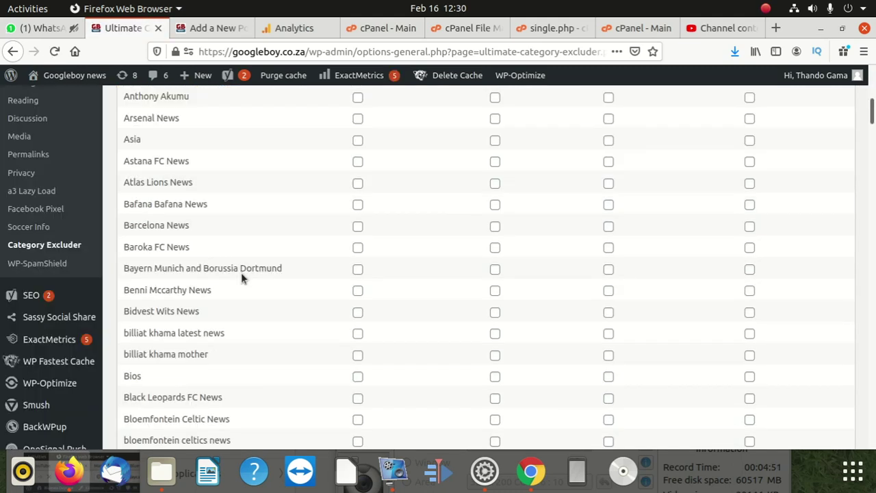
{"action": "scroll", "coordinate": [245, 270], "scroll_direction": "down", "scroll_amount": 20}
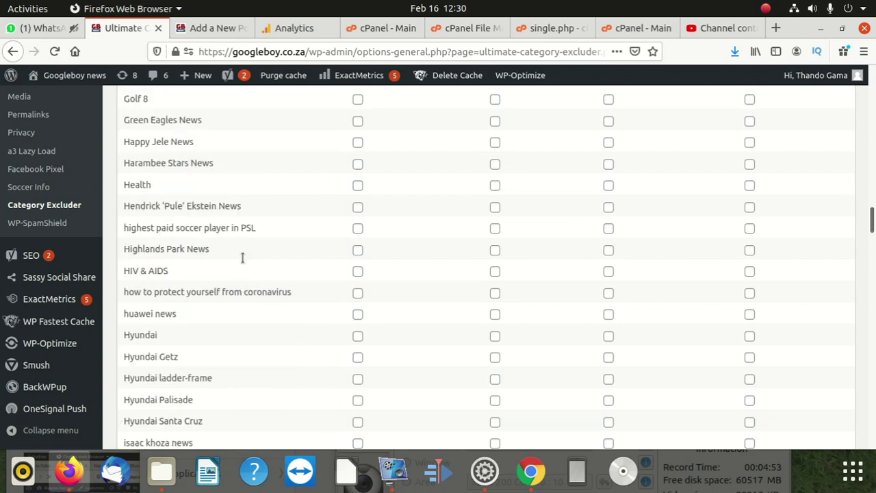
{"action": "scroll", "coordinate": [335, 262], "scroll_direction": "up", "scroll_amount": 3}
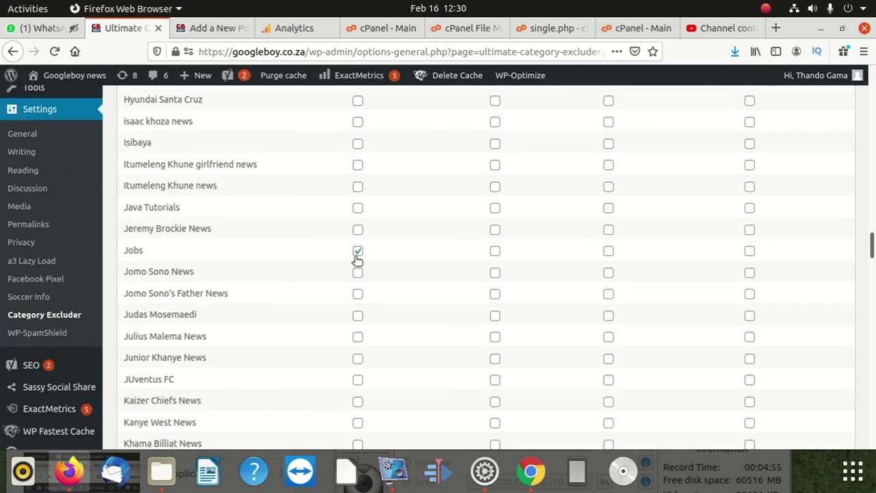
Load the googleboy.co.za home page and check its story sections for posts from the Jobs category
{"action": "left_click", "coordinate": [205, 28]}
{"action": "left_click", "coordinate": [145, 30]}
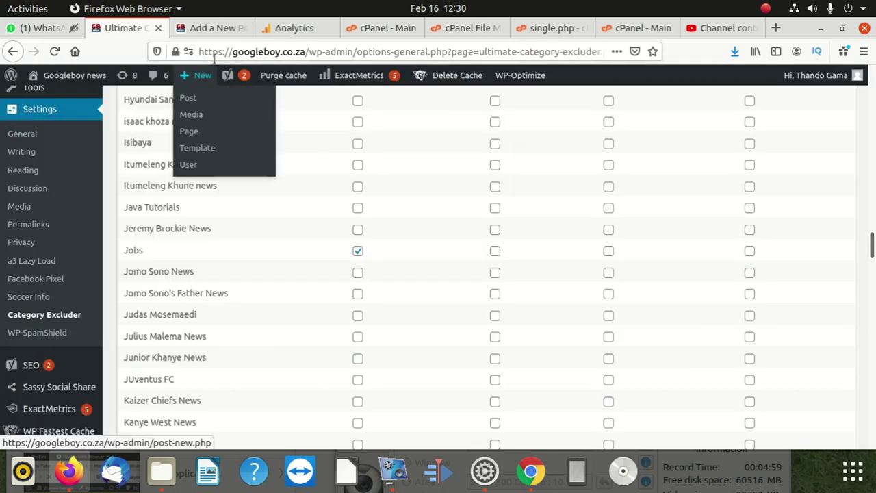
{"action": "left_click_drag", "start_coordinate": [306, 52], "coordinate": [869, 59]}
{"action": "key", "text": "BackSpace"}
{"action": "key", "text": "Return"}
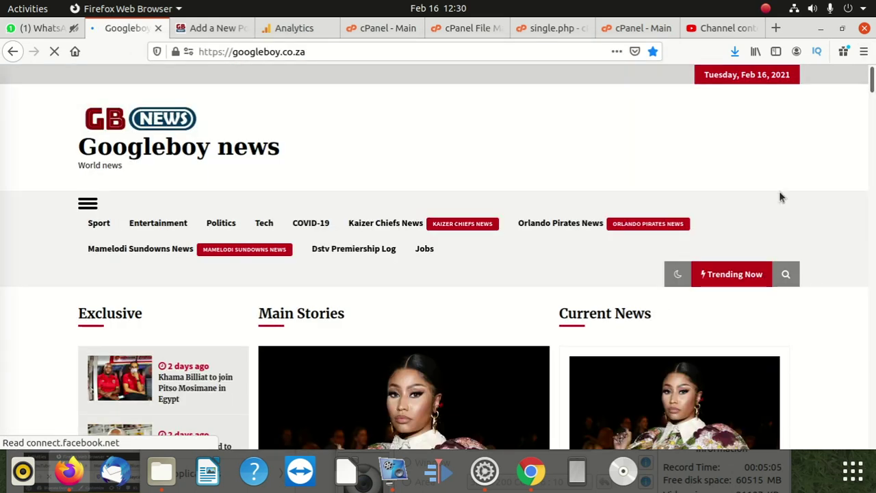
{"action": "scroll", "coordinate": [495, 233], "scroll_direction": "down", "scroll_amount": 3}
{"action": "scroll", "coordinate": [572, 291], "scroll_direction": "down", "scroll_amount": 2}
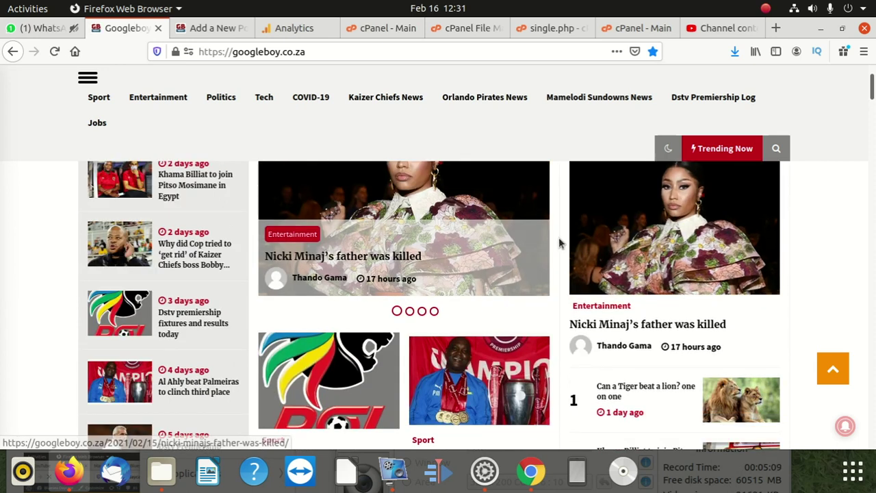
{"action": "scroll", "coordinate": [558, 236], "scroll_direction": "up", "scroll_amount": 2}
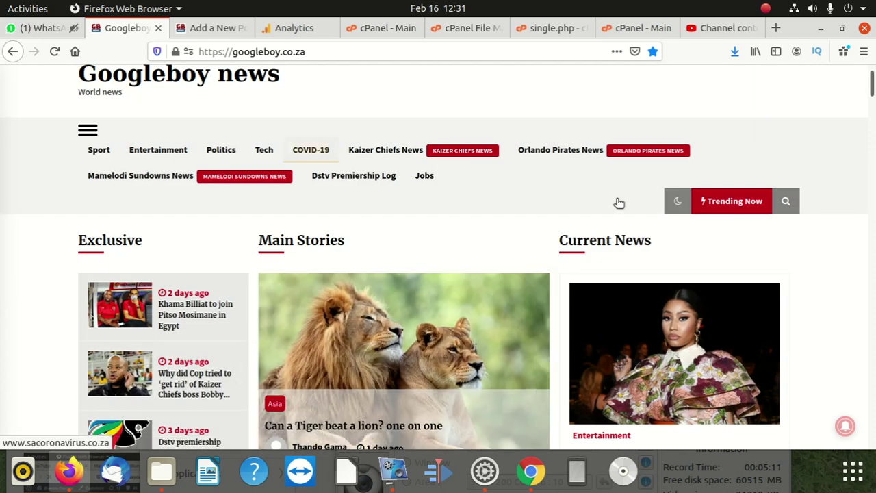
{"action": "scroll", "coordinate": [502, 201], "scroll_direction": "up", "scroll_amount": 2}
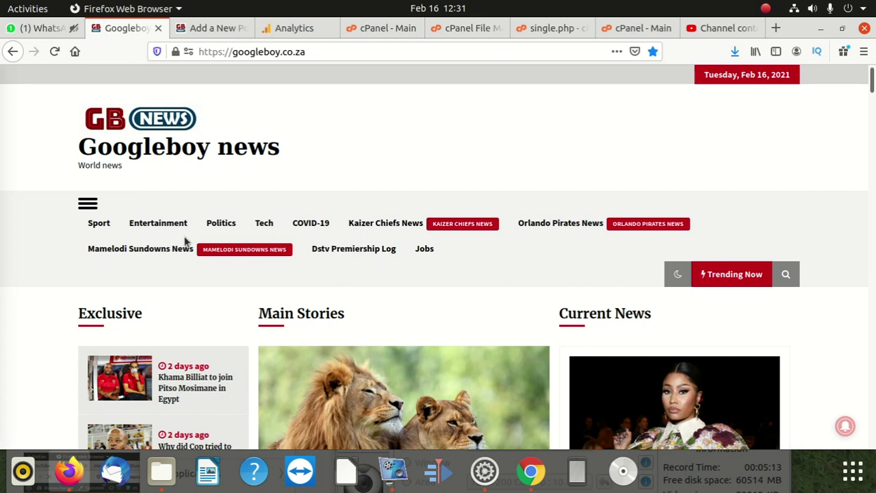
Open the site's Jobs category page, review the posts listed there, and return to the home page
{"action": "left_click", "coordinate": [429, 252]}
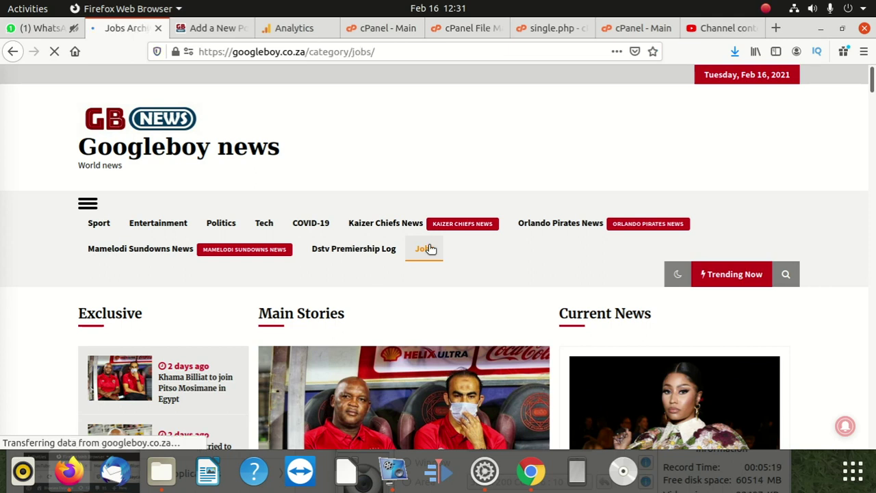
{"action": "scroll", "coordinate": [322, 248], "scroll_direction": "down", "scroll_amount": 3}
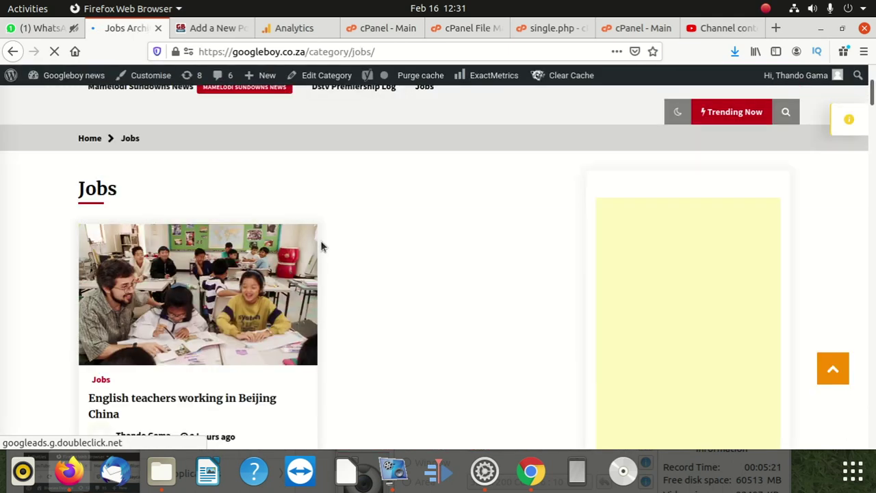
{"action": "scroll", "coordinate": [320, 244], "scroll_direction": "down", "scroll_amount": 5}
{"action": "scroll", "coordinate": [293, 244], "scroll_direction": "up", "scroll_amount": 3}
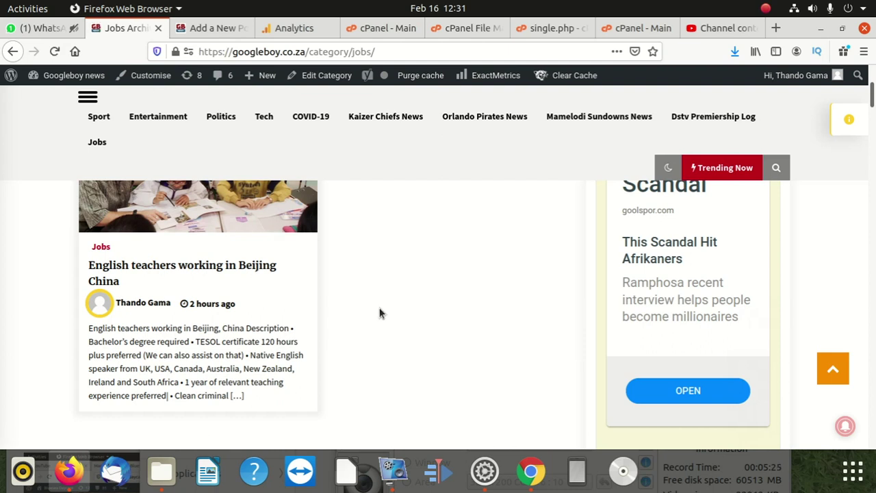
{"action": "scroll", "coordinate": [356, 325], "scroll_direction": "up", "scroll_amount": 3}
{"action": "scroll", "coordinate": [349, 333], "scroll_direction": "down", "scroll_amount": 4}
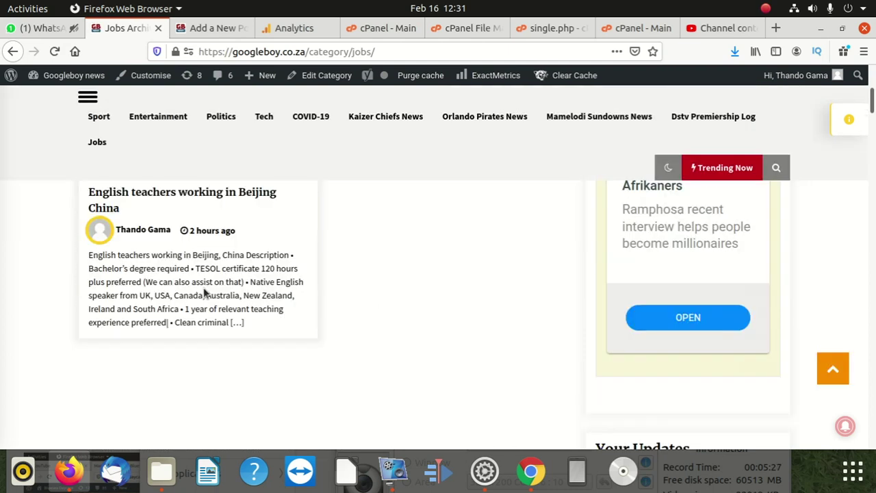
{"action": "scroll", "coordinate": [205, 308], "scroll_direction": "up", "scroll_amount": 2}
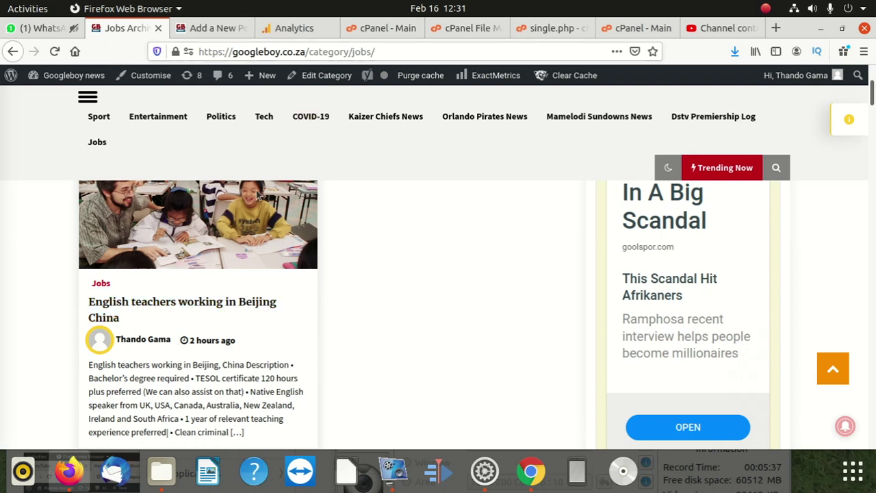
{"action": "scroll", "coordinate": [229, 305], "scroll_direction": "up", "scroll_amount": 3}
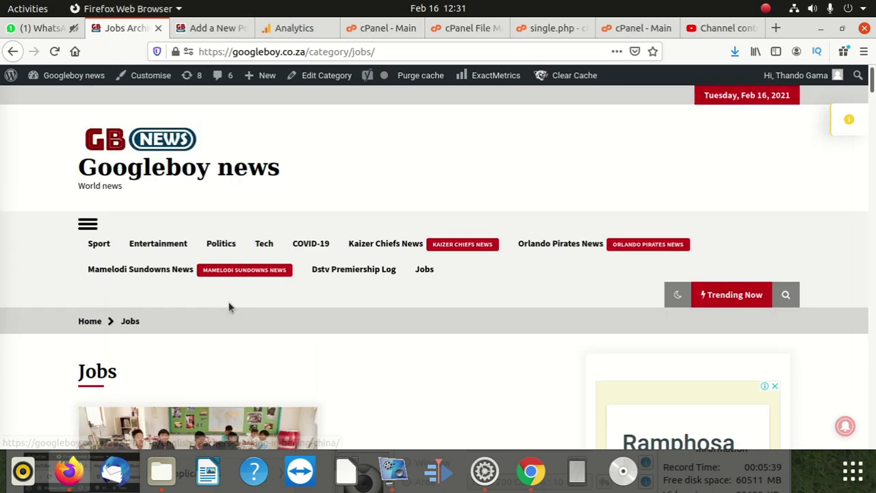
{"action": "scroll", "coordinate": [229, 307], "scroll_direction": "down", "scroll_amount": 2}
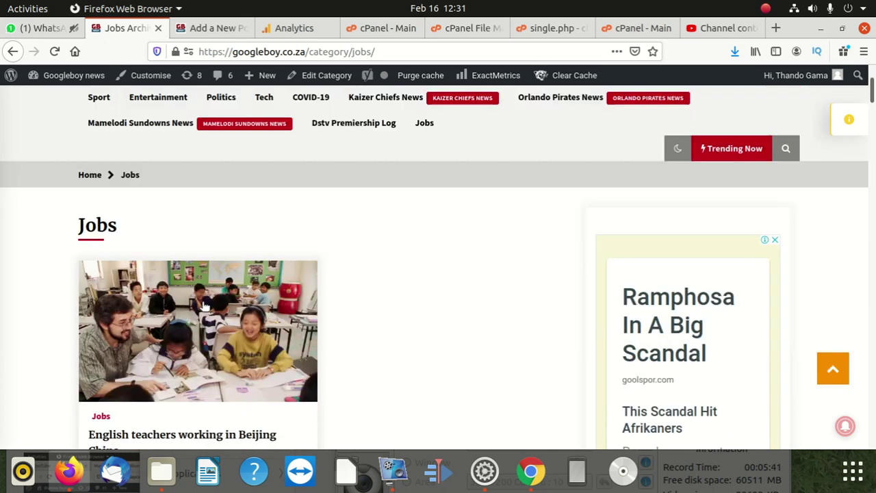
{"action": "scroll", "coordinate": [202, 311], "scroll_direction": "down", "scroll_amount": 3}
{"action": "scroll", "coordinate": [192, 322], "scroll_direction": "up", "scroll_amount": 2}
{"action": "scroll", "coordinate": [193, 323], "scroll_direction": "down", "scroll_amount": 1}
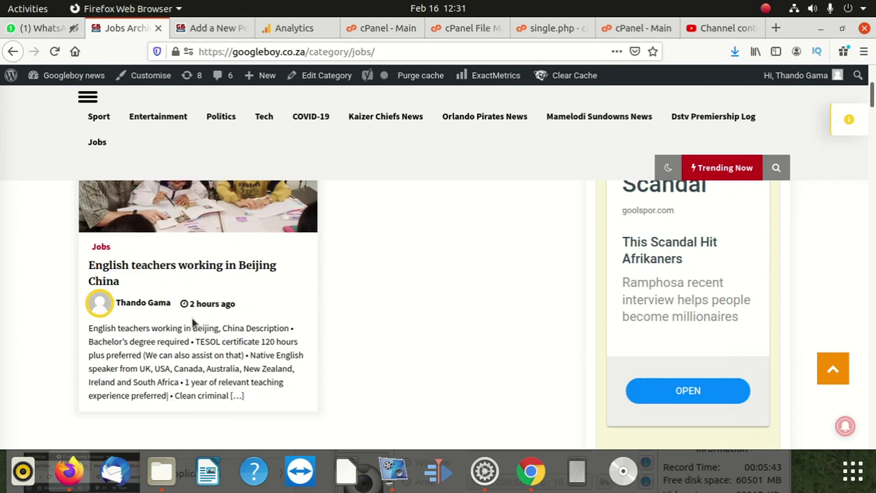
{"action": "scroll", "coordinate": [192, 322], "scroll_direction": "up", "scroll_amount": 5}
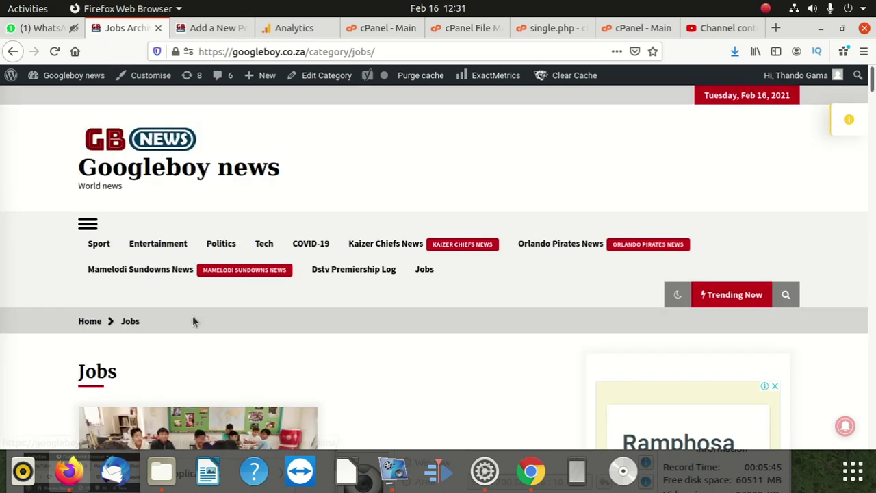
{"action": "left_click", "coordinate": [144, 174]}
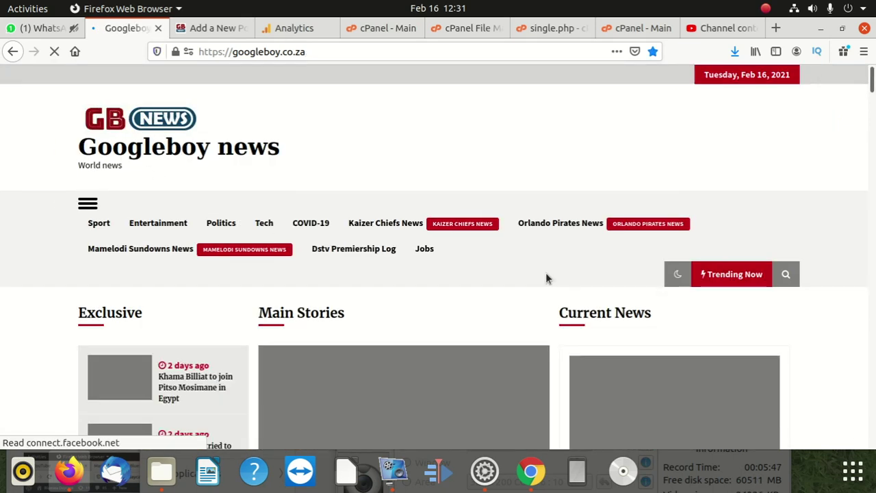
Switch to the theme's single.php in the cPanel code editor and place the cursor on the blank line above get_header()
{"action": "left_click", "coordinate": [464, 29]}
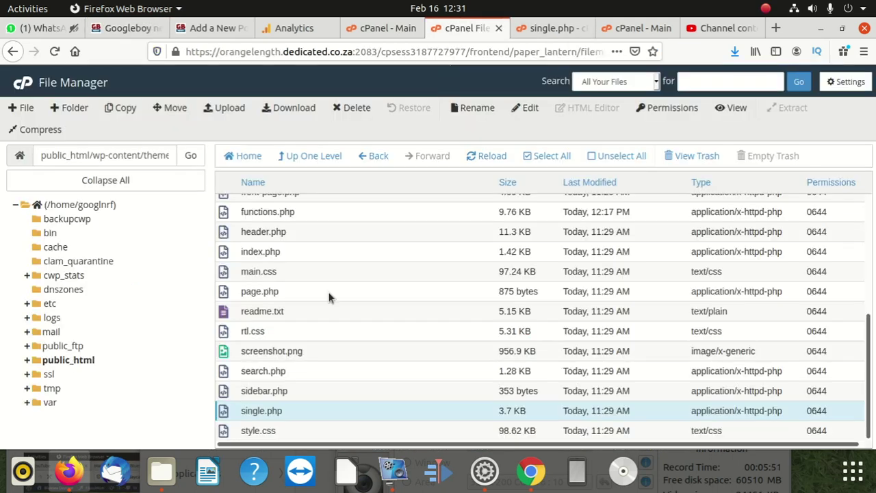
{"action": "left_click", "coordinate": [556, 29]}
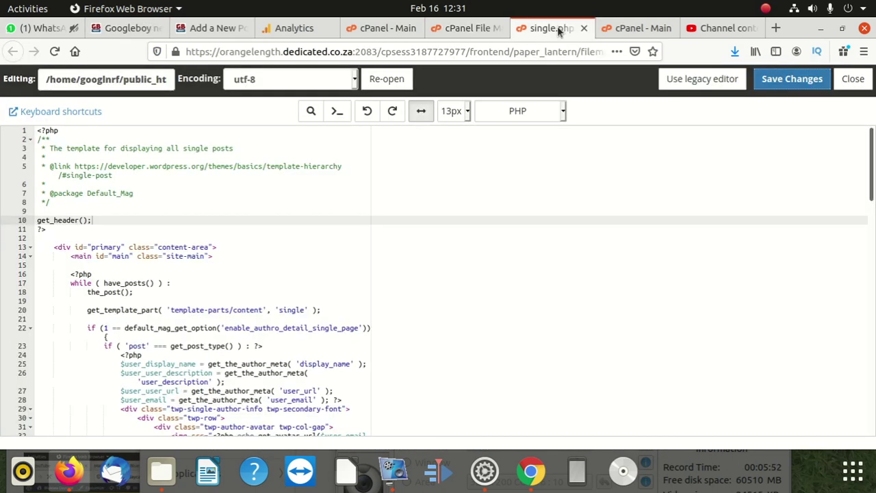
{"action": "left_click", "coordinate": [185, 214]}
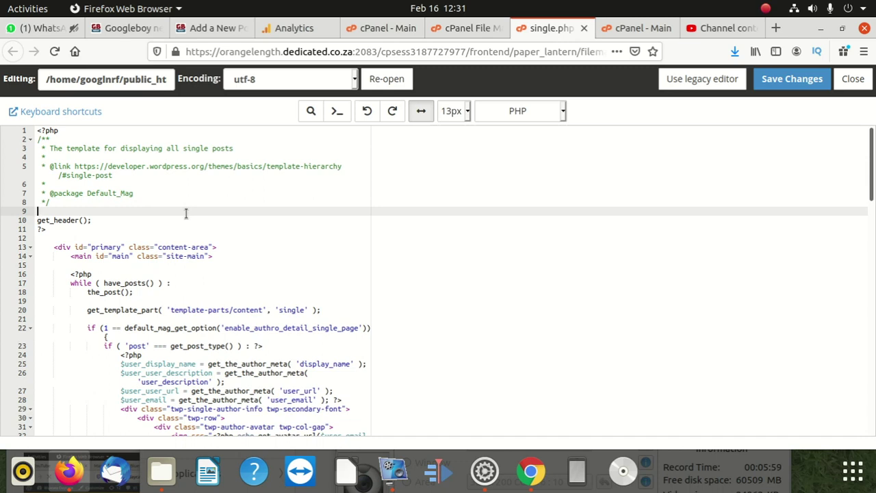
{"action": "right_click", "coordinate": [139, 205]}
{"action": "left_click", "coordinate": [191, 264]}
{"action": "key", "text": "ctrl+z"}
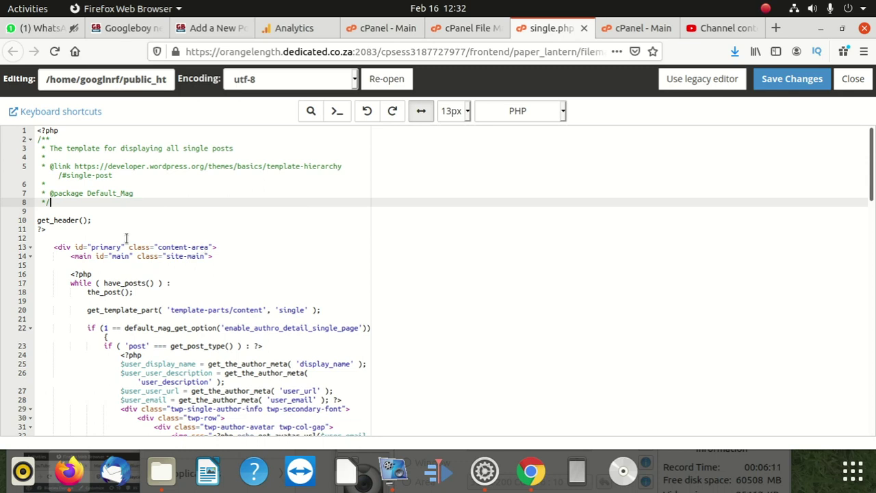
Look through the rest of the single.php template code down to its end and close the file
{"action": "left_click", "coordinate": [94, 214]}
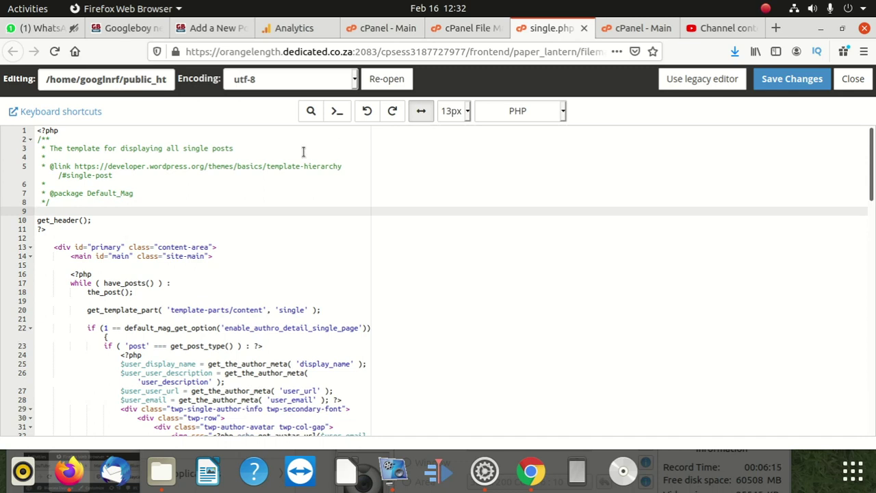
{"action": "scroll", "coordinate": [304, 147], "scroll_direction": "down", "scroll_amount": 15}
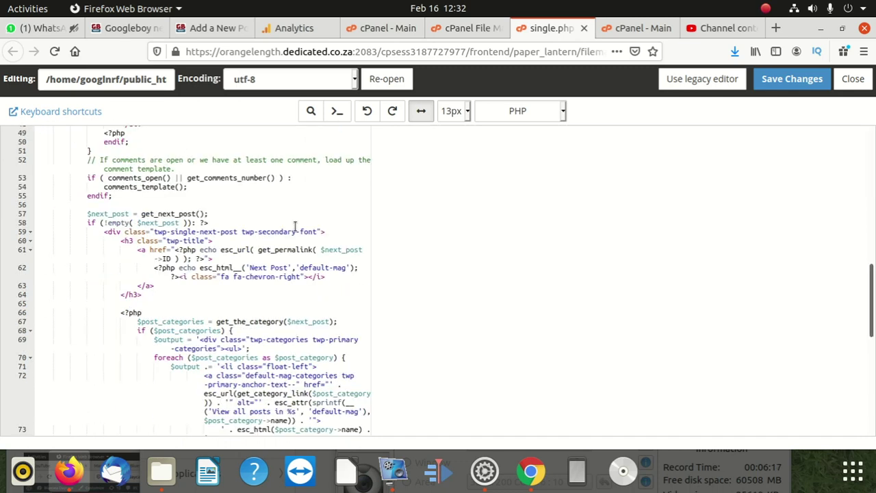
{"action": "scroll", "coordinate": [583, 191], "scroll_direction": "down", "scroll_amount": 3}
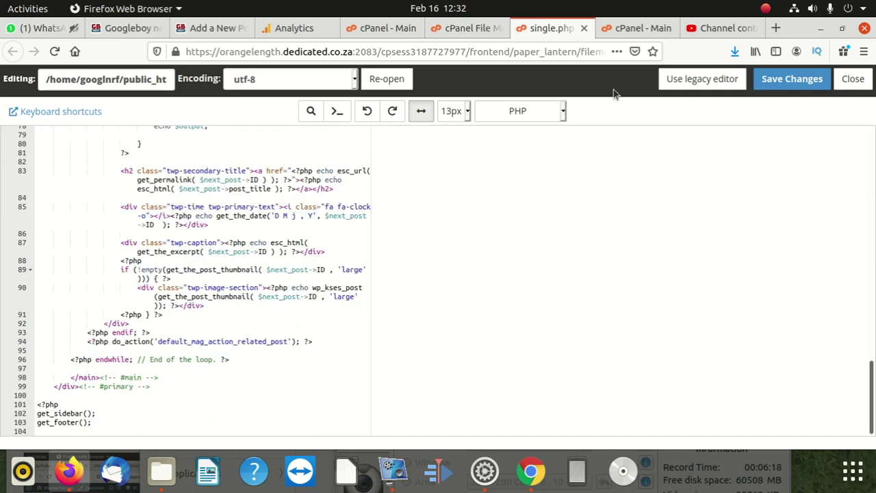
{"action": "left_click", "coordinate": [583, 29]}
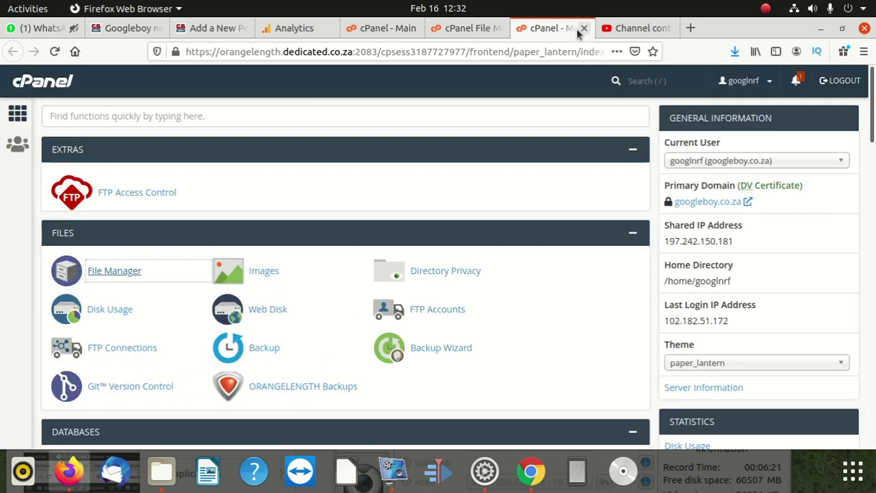
Switch to the Google Analytics home overview for googleboy news
{"action": "left_click", "coordinate": [430, 29]}
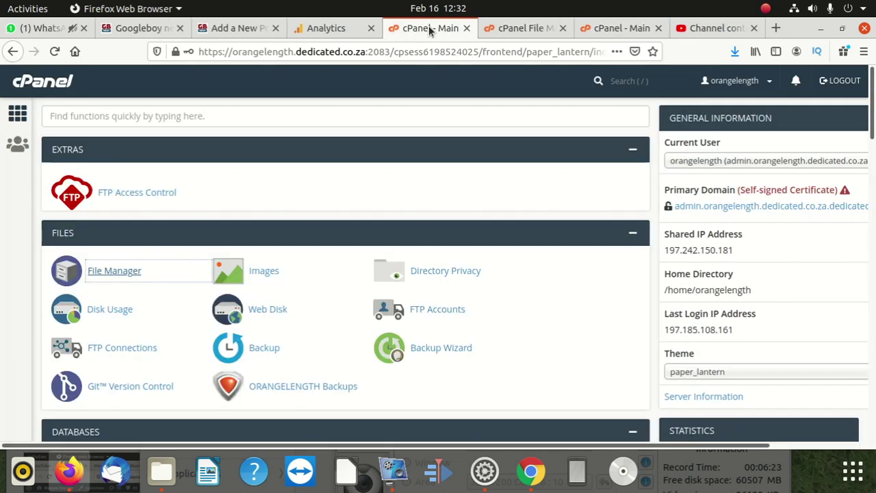
{"action": "left_click", "coordinate": [319, 31]}
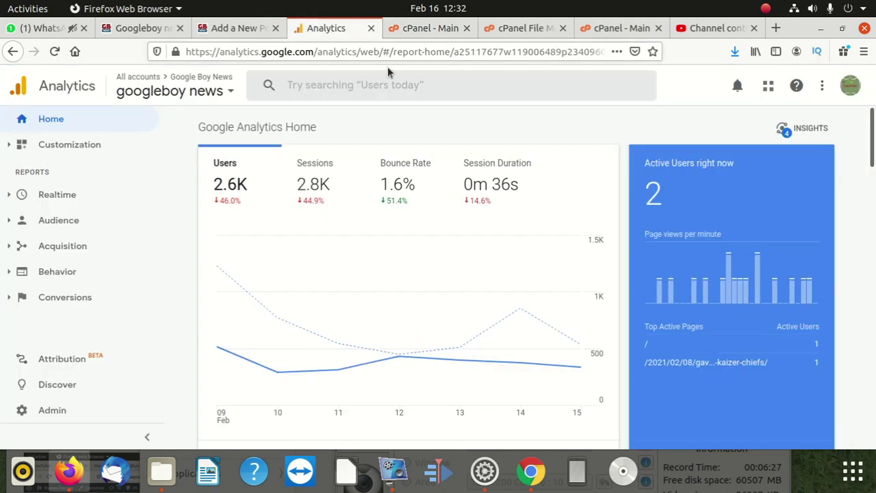
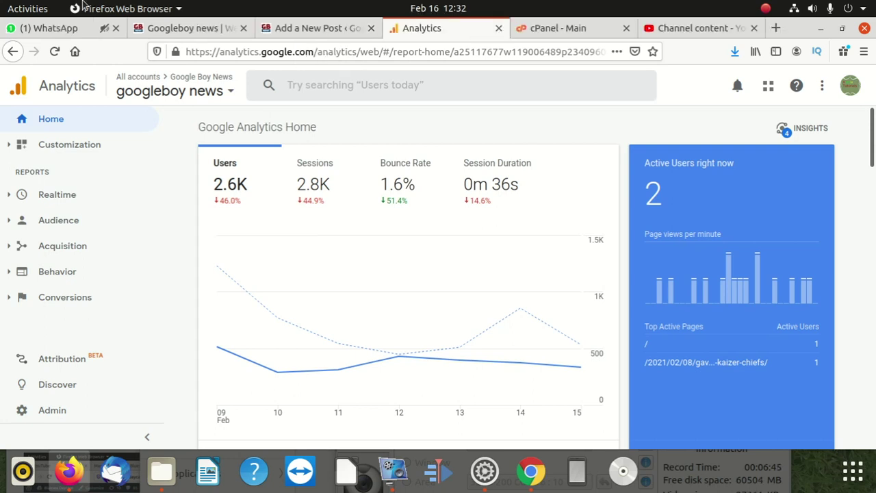
Switch to the new WordPress post and title it "Work from home and earn more than R6000 a month"
{"action": "left_click", "coordinate": [295, 30]}
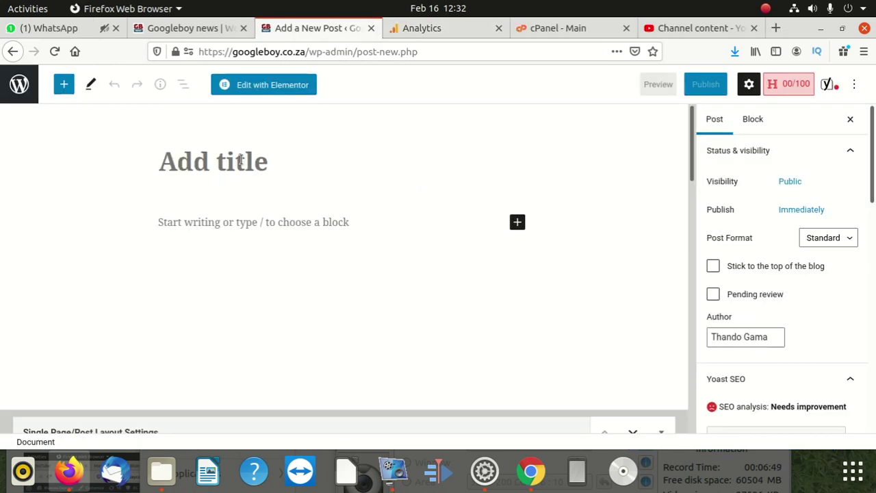
{"action": "type", "text": "Work "}
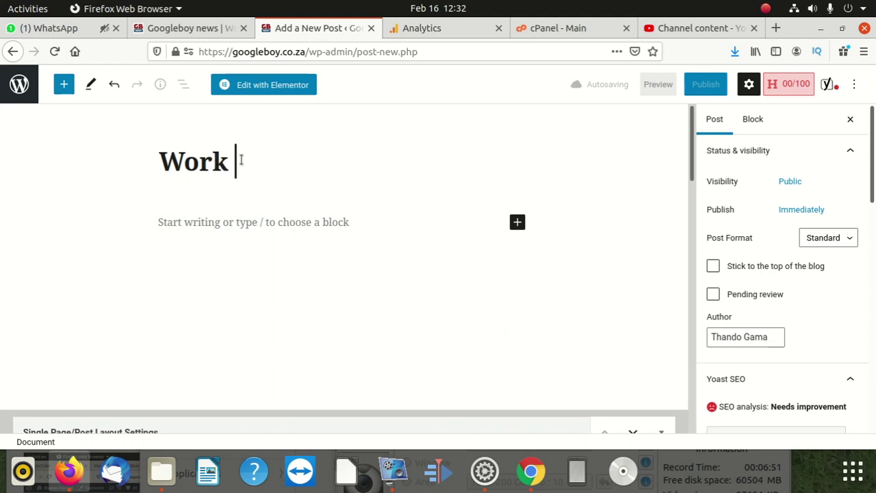
{"action": "type", "text": "from"}
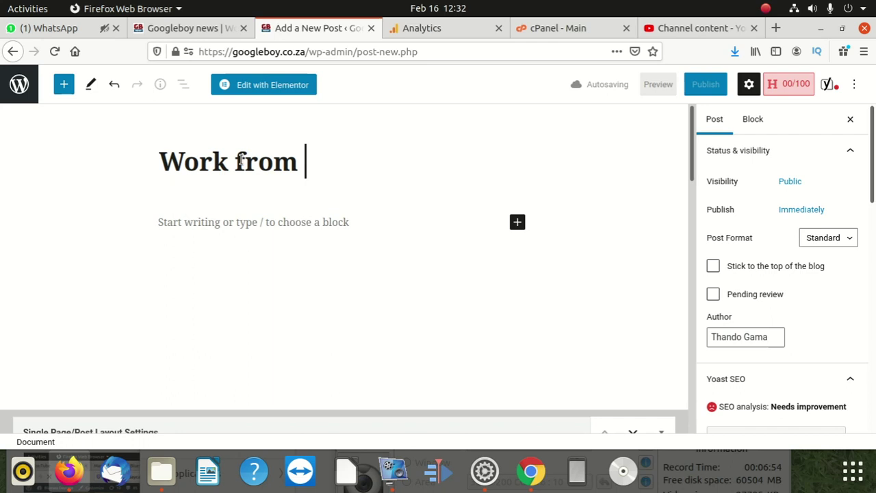
{"action": "type", "text": " an"}
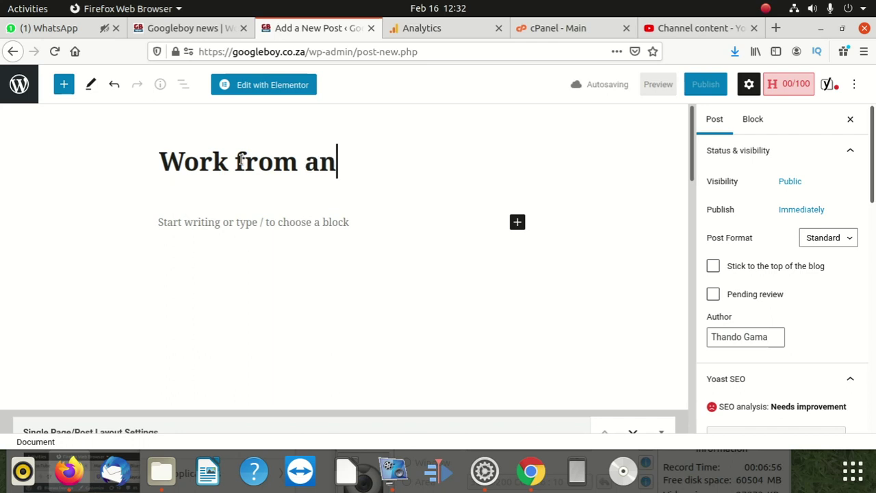
{"action": "key", "text": "BackSpace"}
{"action": "key", "text": "BackSpace"}
{"action": "type", "text": "home and e"}
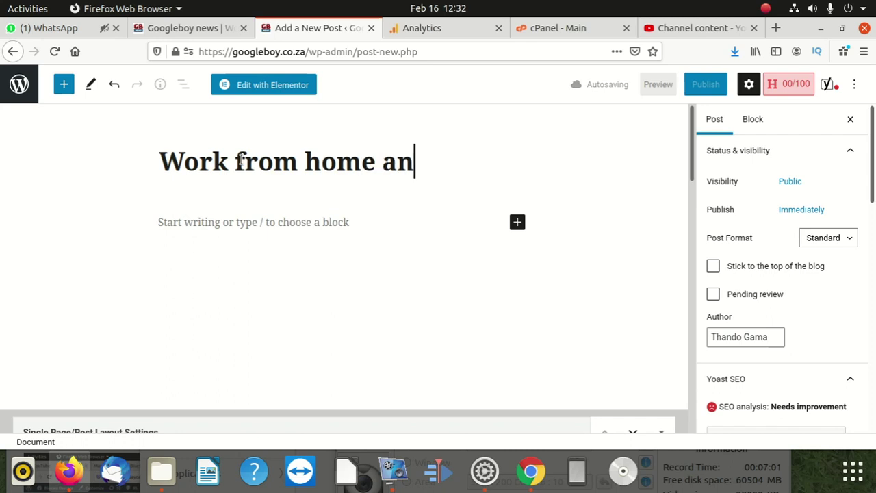
{"action": "type", "text": "ar"}
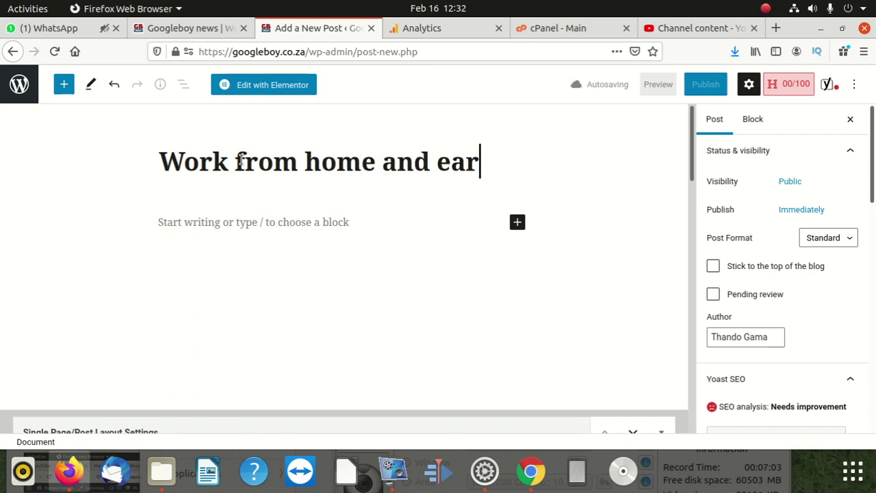
{"action": "type", "text": "n mo"}
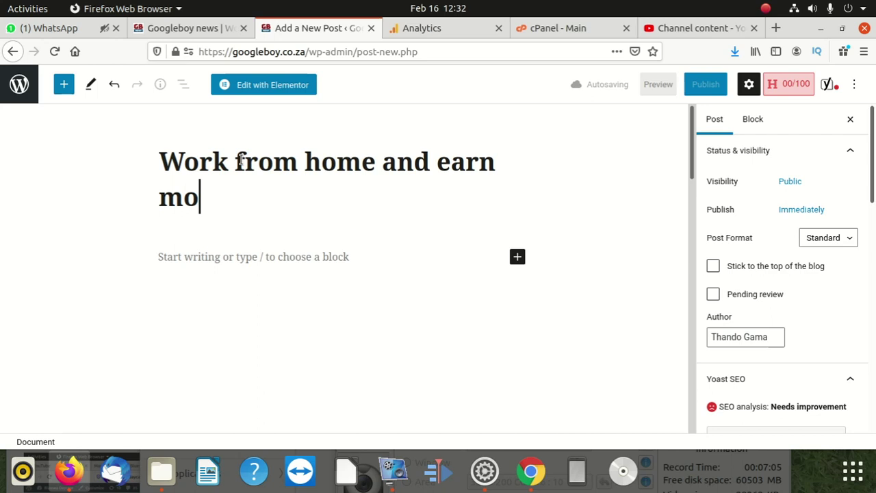
{"action": "type", "text": "re than R"}
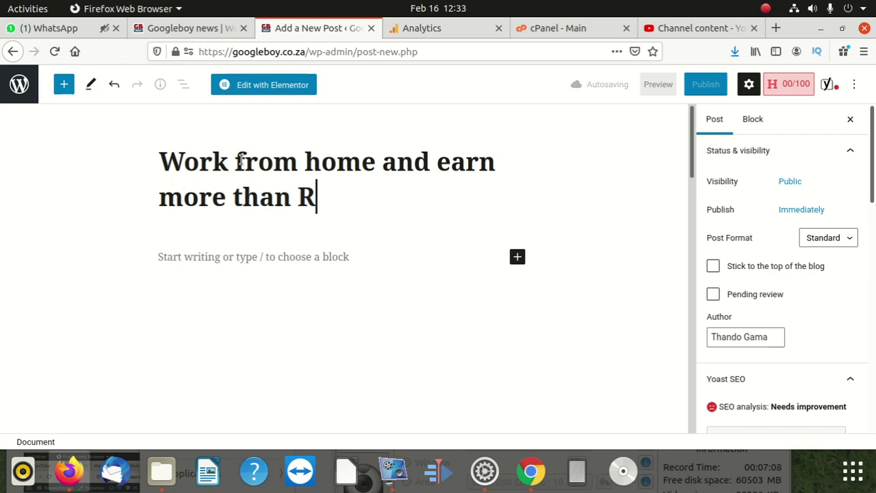
{"action": "type", "text": "600"}
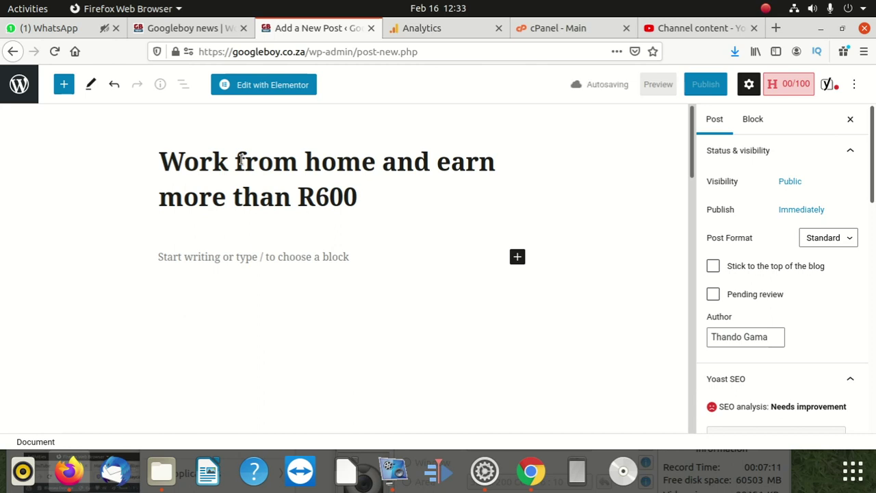
{"action": "type", "text": "0 a"}
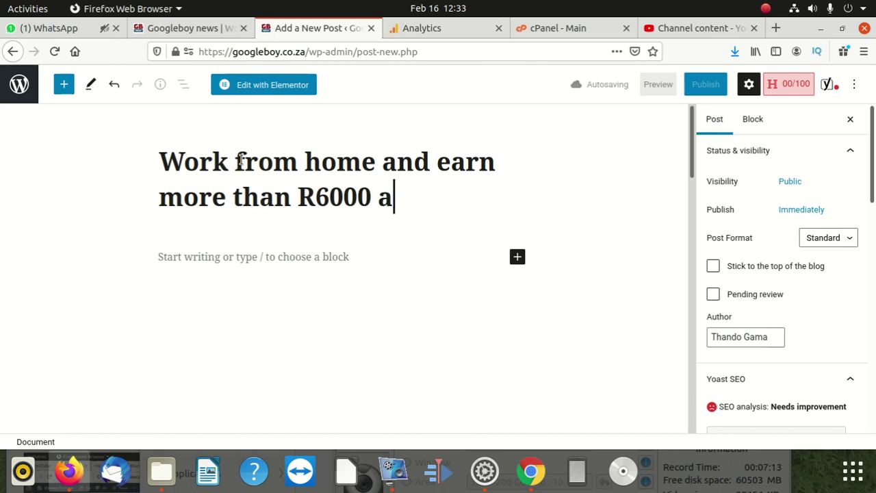
{"action": "type", "text": " mon"}
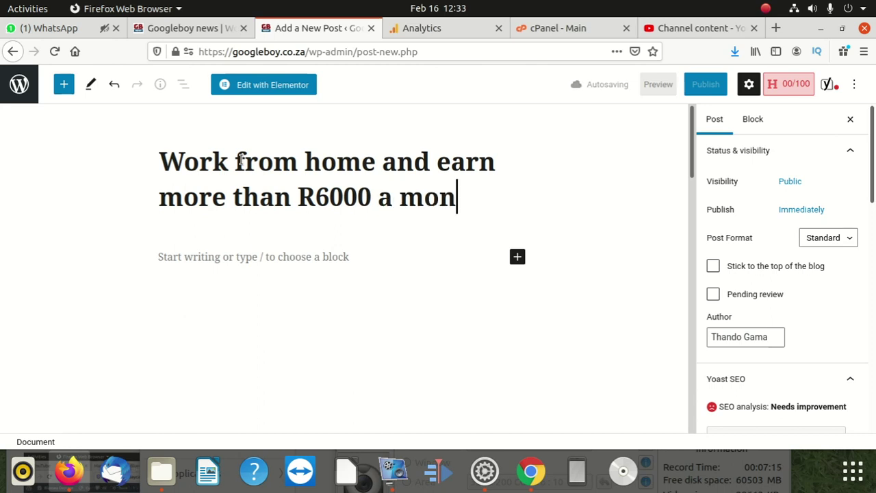
{"action": "type", "text": "th"}
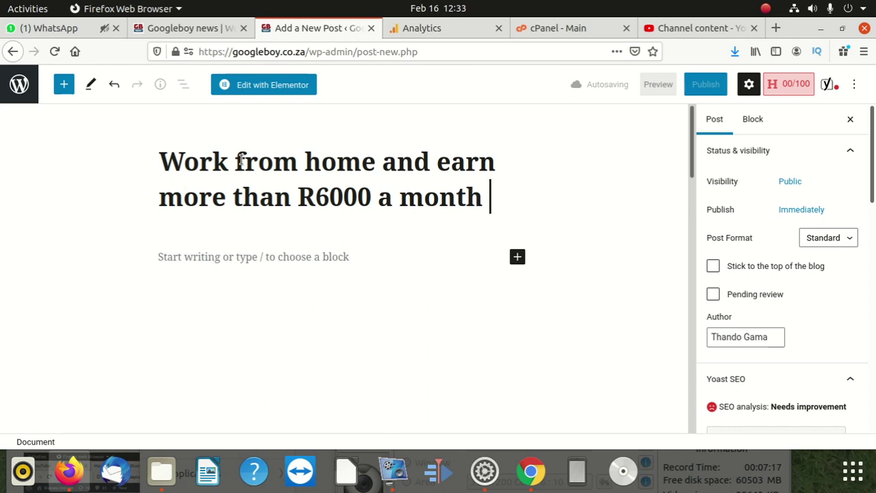
Copy the post title and paste it into the first paragraph of the post body
{"action": "left_click_drag", "start_coordinate": [489, 199], "coordinate": [140, 165]}
{"action": "right_click", "coordinate": [179, 166]}
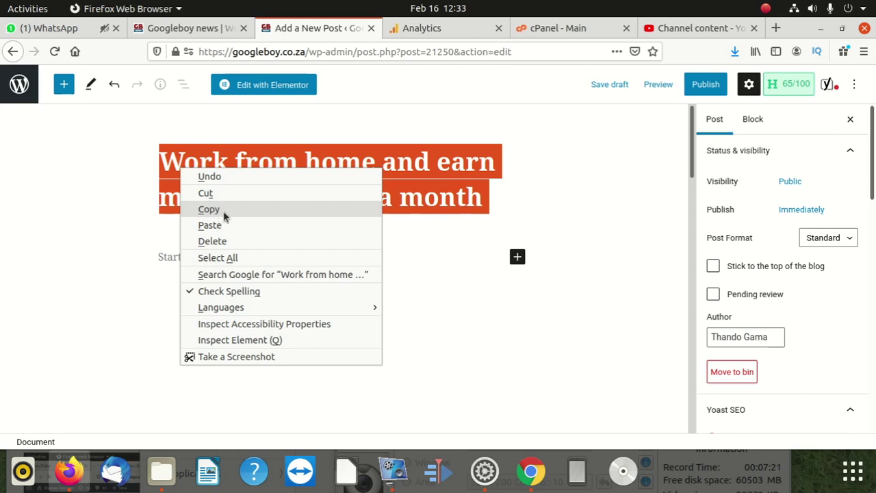
{"action": "left_click", "coordinate": [223, 211]}
{"action": "left_click", "coordinate": [199, 249]}
{"action": "right_click", "coordinate": [200, 252]}
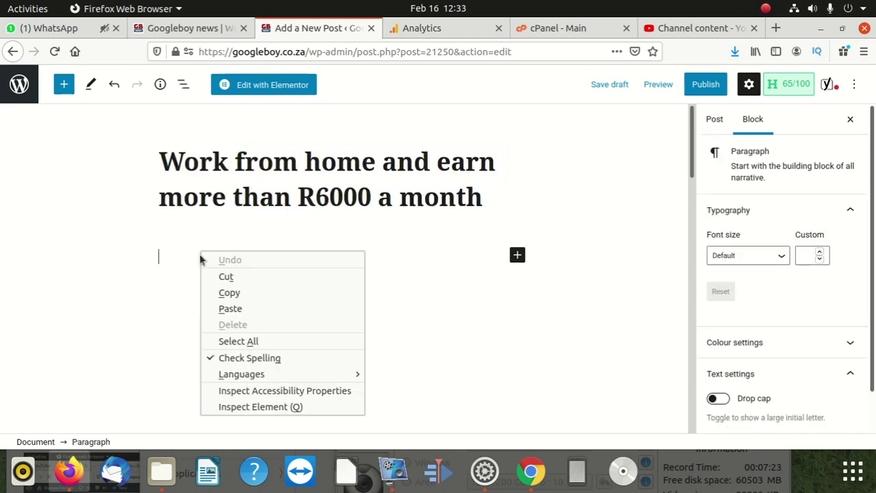
{"action": "left_click", "coordinate": [238, 309]}
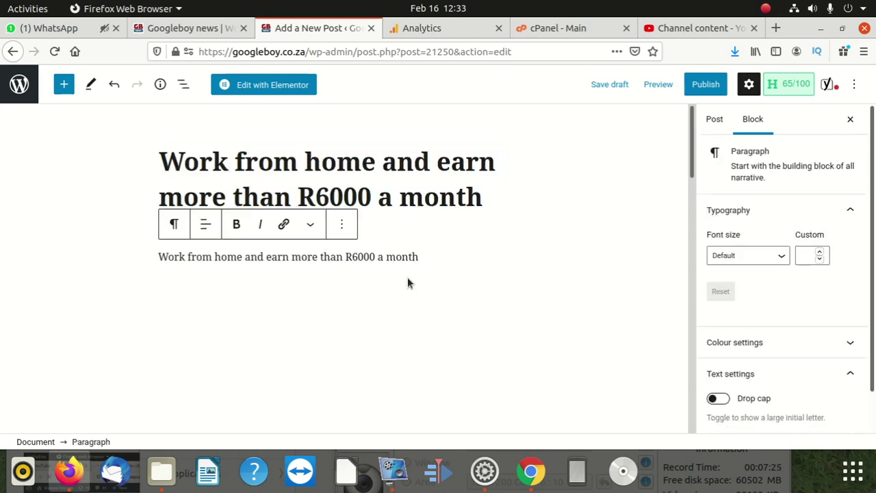
End the pasted sentence with a period and continue the paragraph with "This job requires a computer and 24/7 internet connection"
{"action": "type", "text": ". This"}
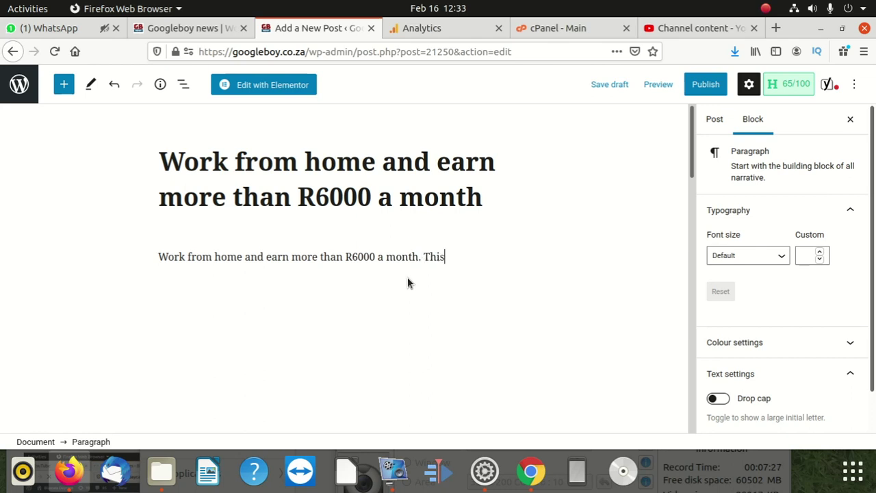
{"action": "type", "text": " job requires "}
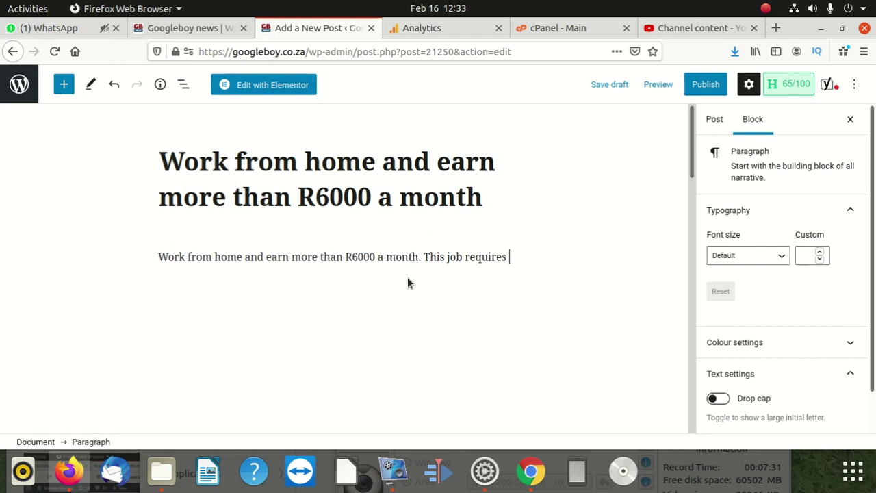
{"action": "type", "text": "a computere"}
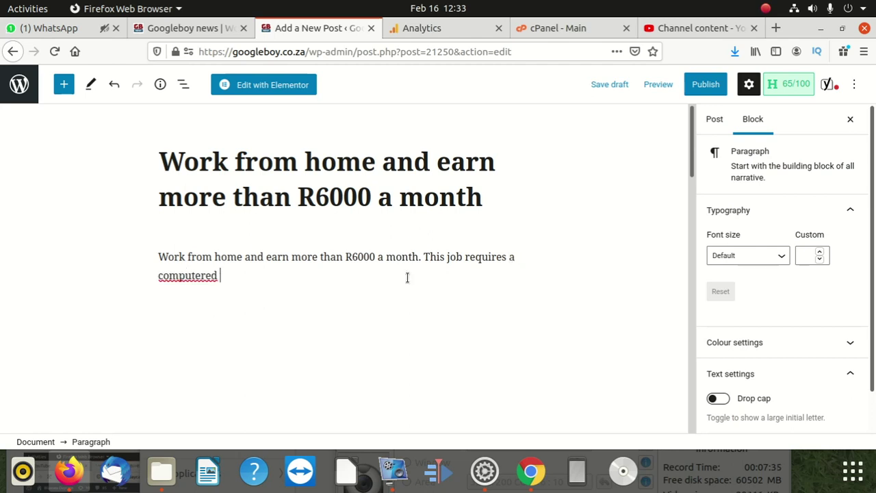
{"action": "key", "text": "BackSpace"}
{"action": "type", "text": "and"}
{"action": "type", "text": " 24"}
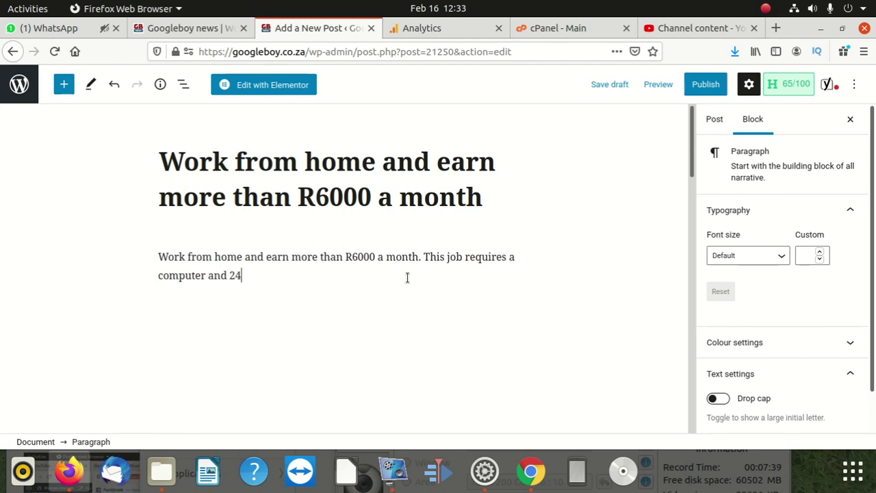
{"action": "type", "text": "/7 "}
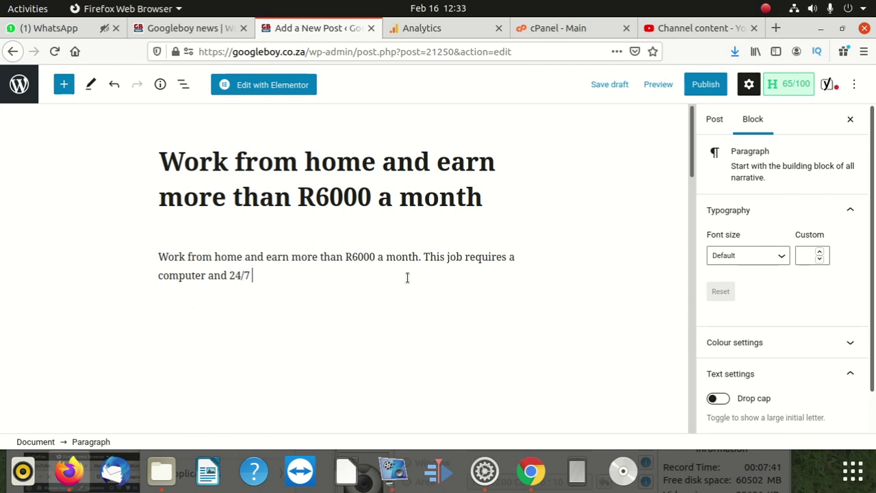
{"action": "type", "text": "internet connection "}
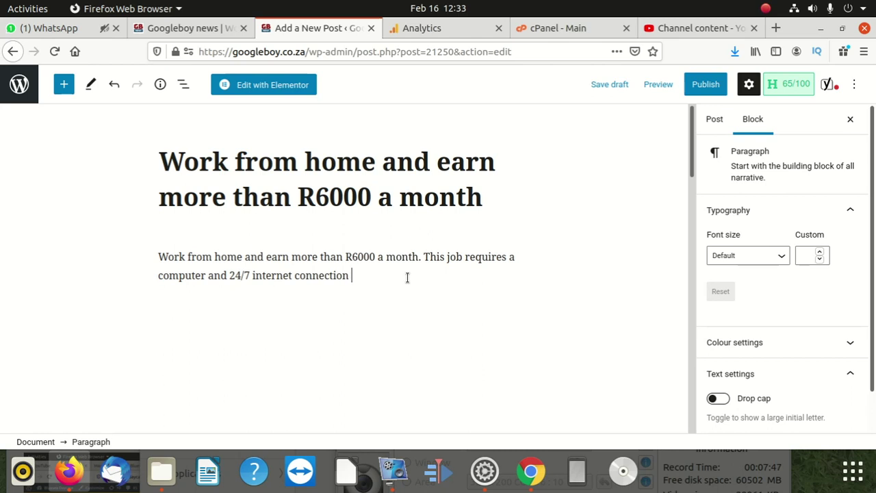
Complete the first paragraph with "and you must be able to read and rewrite English.", using the spelling suggestion to capitalize English
{"action": "type", "text": "and you must be"}
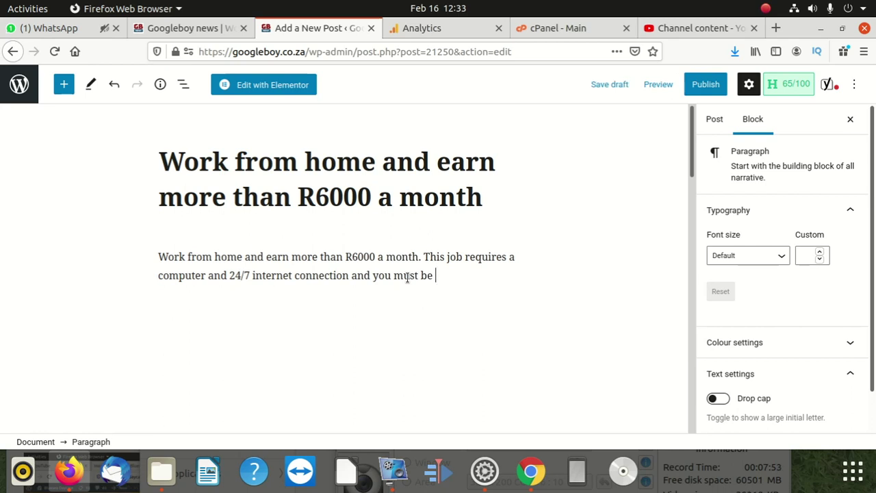
{"action": "type", "text": " able to read and rea"}
{"action": "key", "text": "BackSpace"}
{"action": "type", "text": "w"}
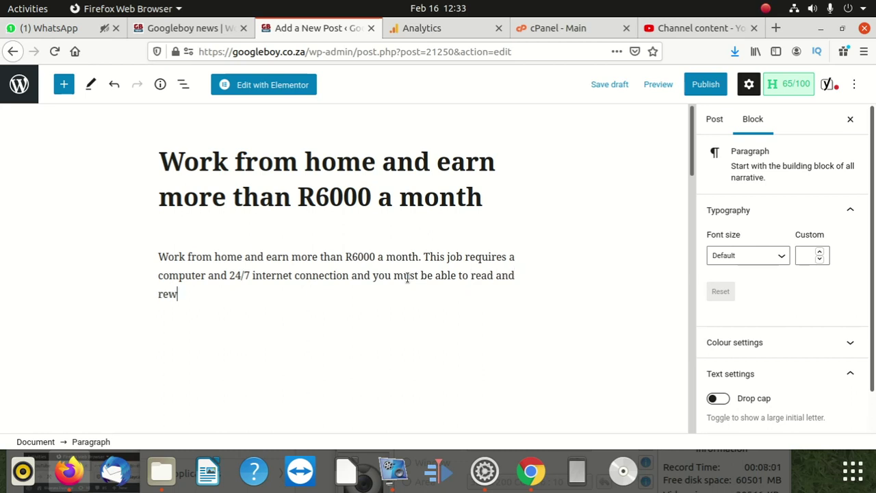
{"action": "type", "text": "rite eng"}
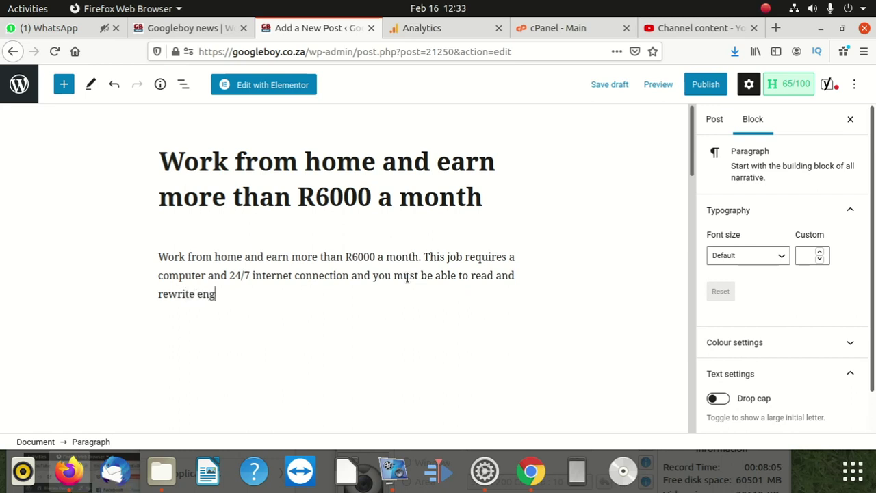
{"action": "type", "text": "lish"}
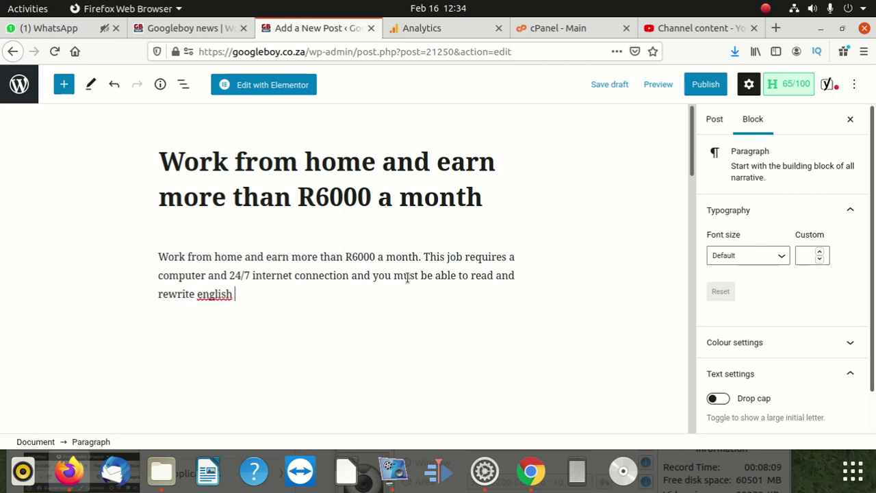
{"action": "right_click", "coordinate": [210, 294]}
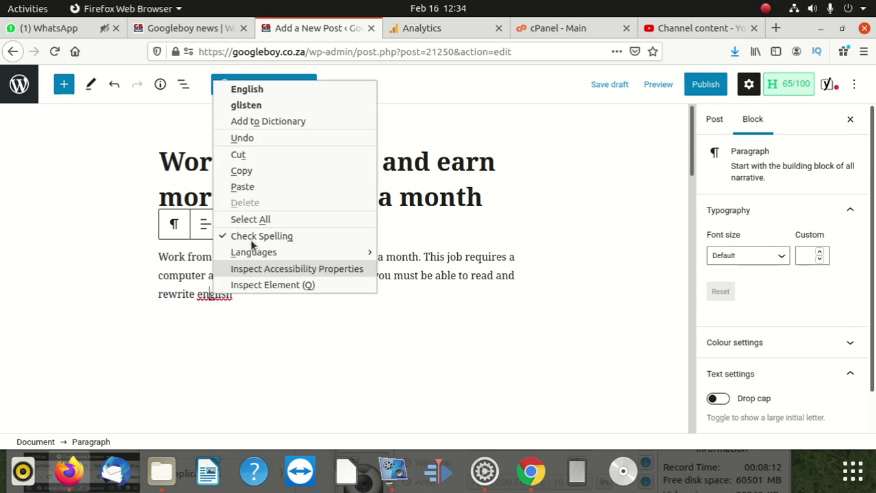
{"action": "left_click", "coordinate": [288, 90]}
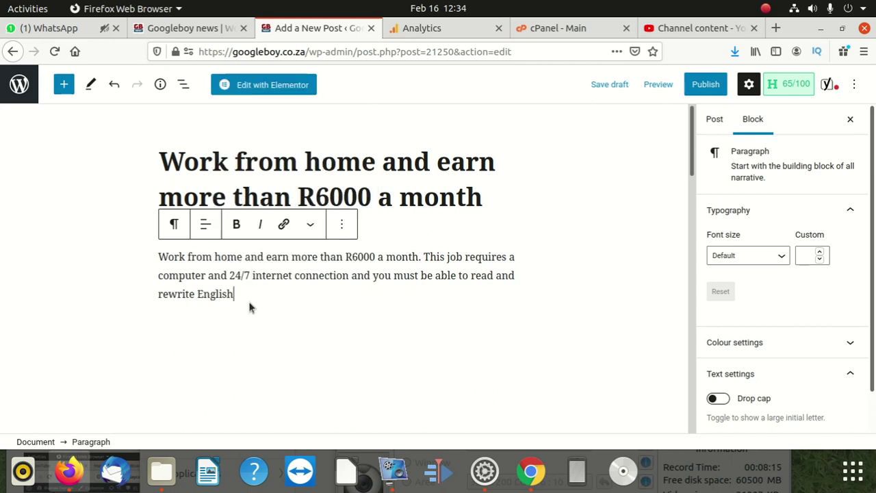
{"action": "type", "text": "."}
Add a second paragraph reading "THe job is all about writting great articles based on your favorite topic ."
{"action": "key", "text": "Return"}
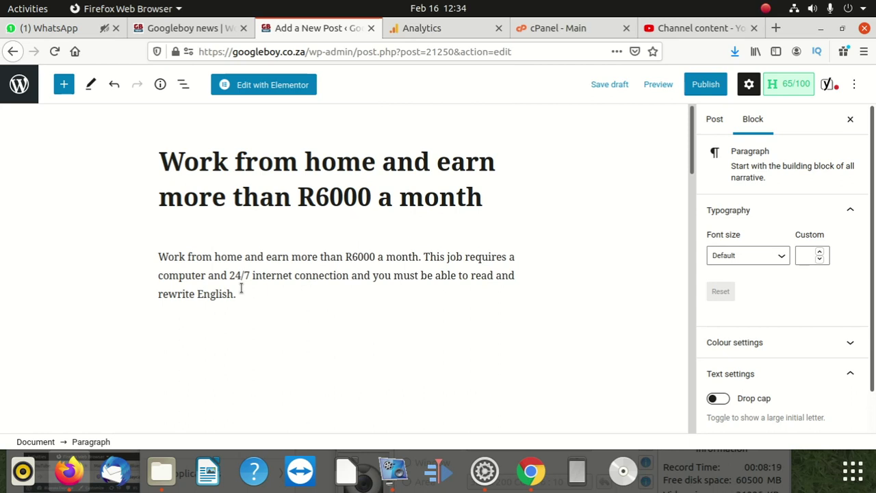
{"action": "type", "text": "THe job is al"}
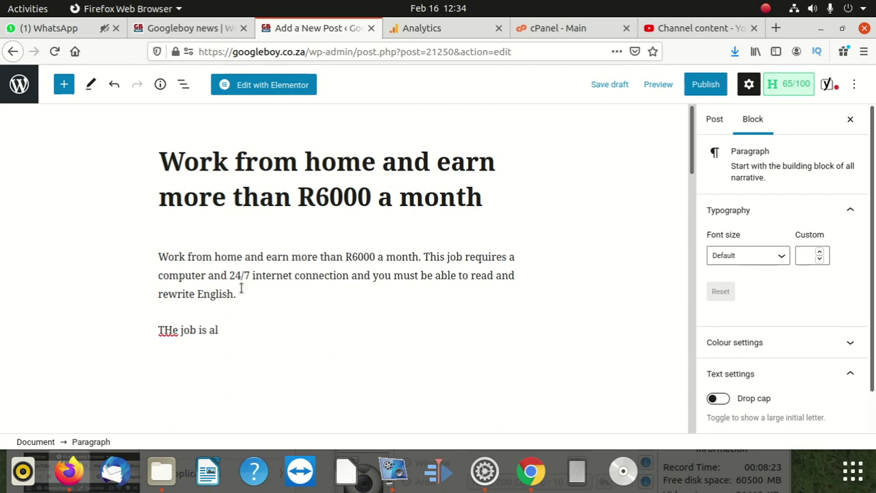
{"action": "type", "text": "l about writting great"}
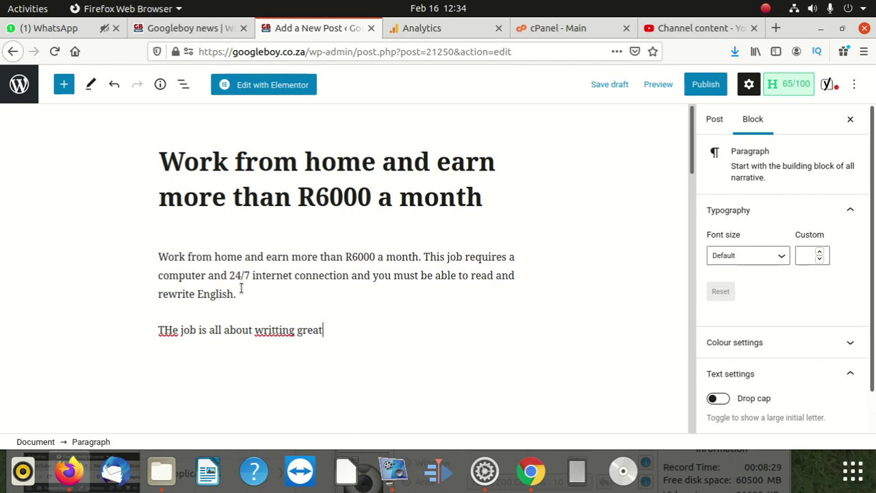
{"action": "type", "text": " articles based on your favori"}
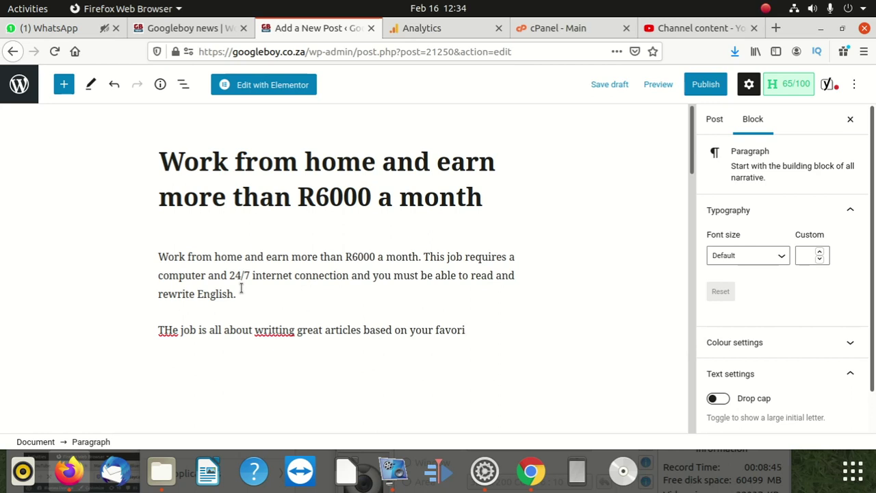
{"action": "type", "text": "te t"}
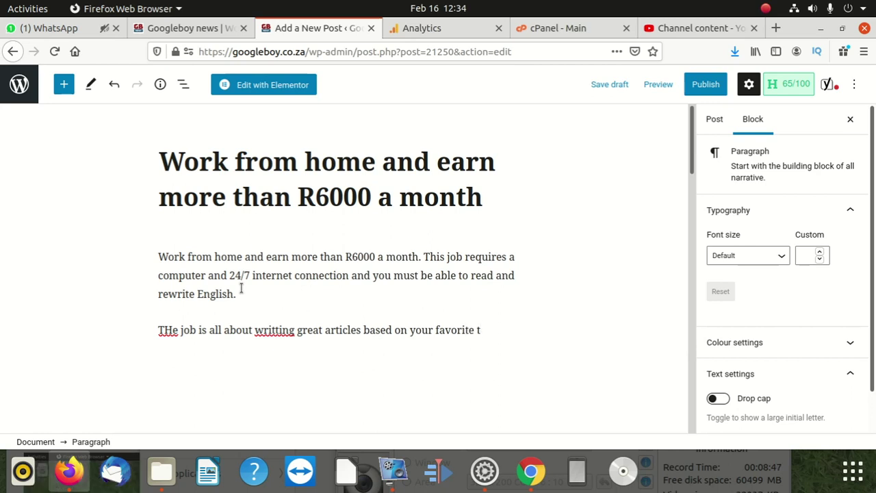
{"action": "type", "text": "opic ."}
Start a third paragraph in the post body with "You work flexable hours as a long asl"
{"action": "key", "text": "Return"}
{"action": "type", "text": "You work "}
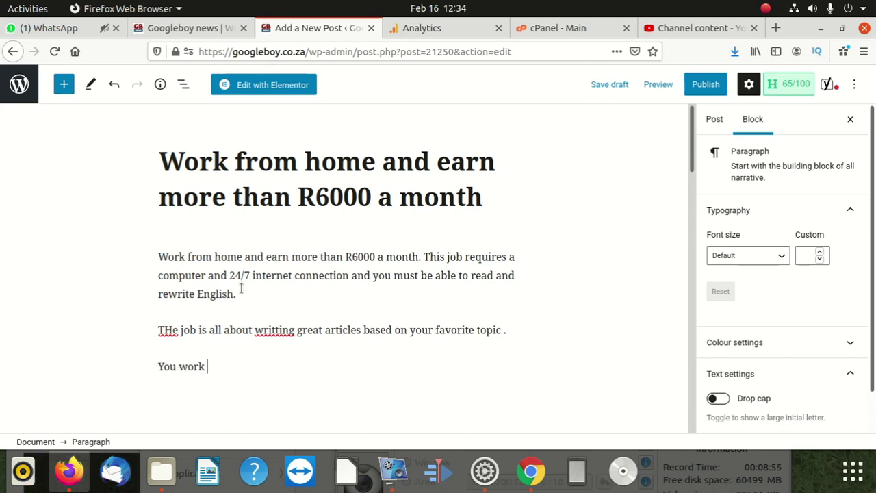
{"action": "type", "text": "flexable hour"}
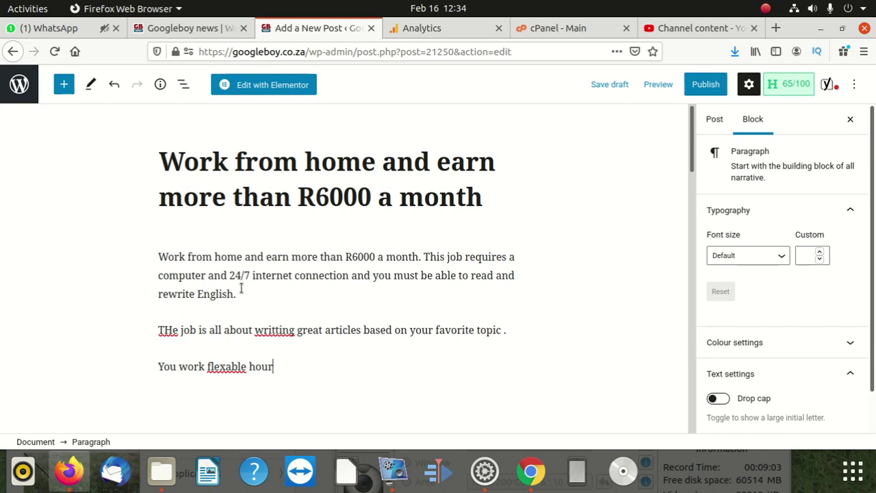
{"action": "type", "text": "s asl lo"}
{"action": "key", "text": "BackSpace"}
{"action": "key", "text": "BackSpace"}
{"action": "key", "text": "BackSpace"}
{"action": "key", "text": "BackSpace"}
{"action": "type", "text": "as a"}
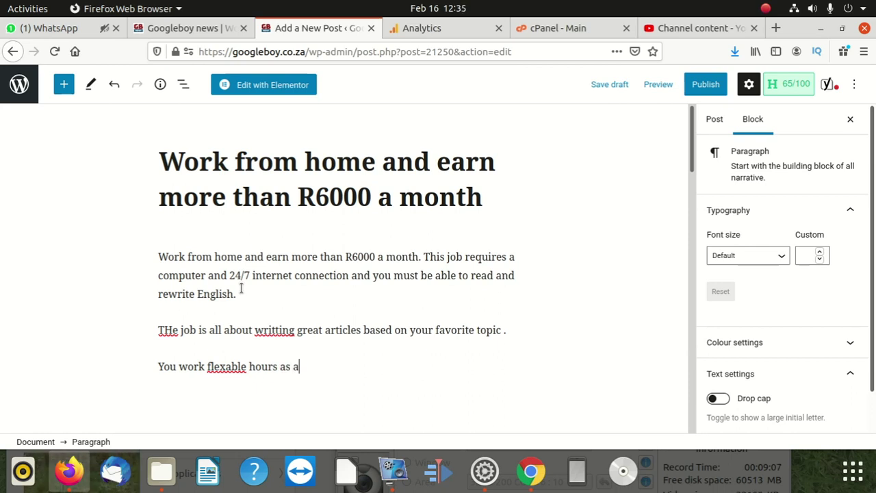
{"action": "type", "text": " long asl "}
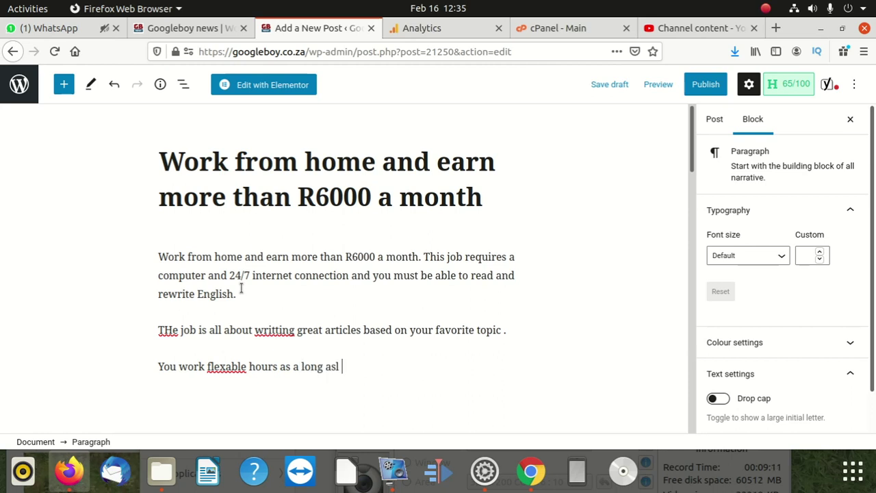
Complete the third paragraph's sentence with "you complete your daily tasks"
{"action": "type", "text": "you compl"}
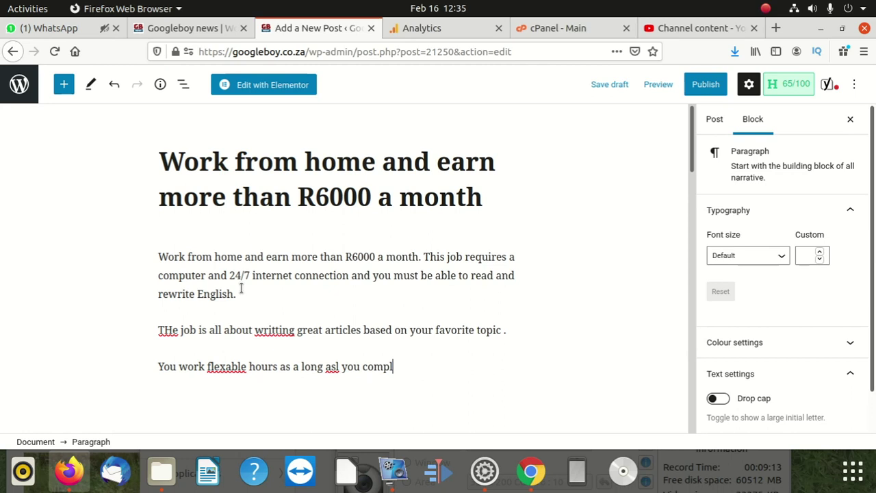
{"action": "type", "text": "ete you"}
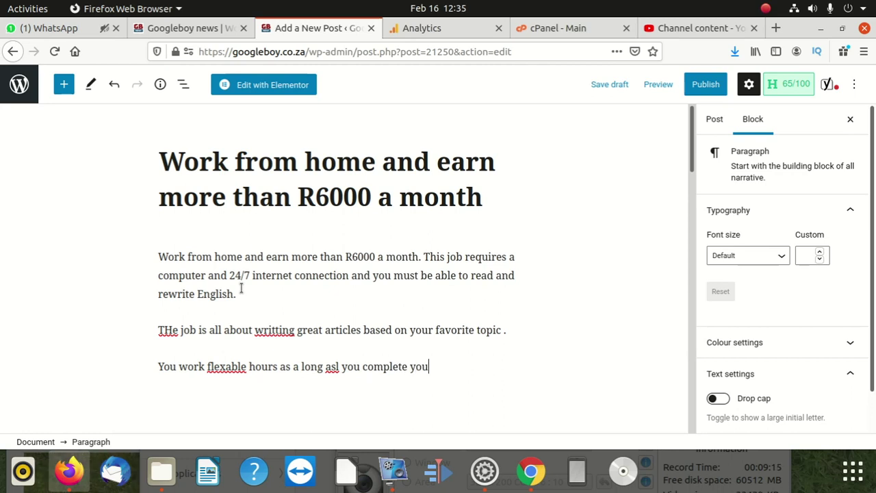
{"action": "type", "text": "r dail"}
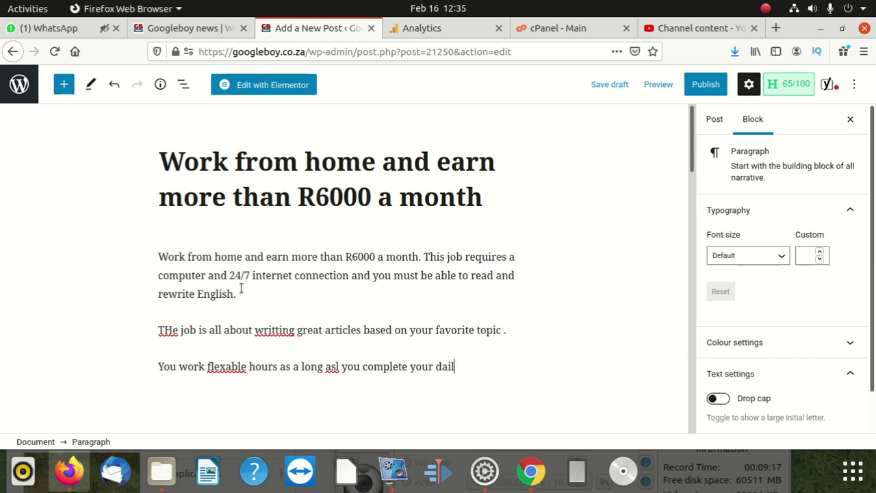
{"action": "type", "text": "y task"}
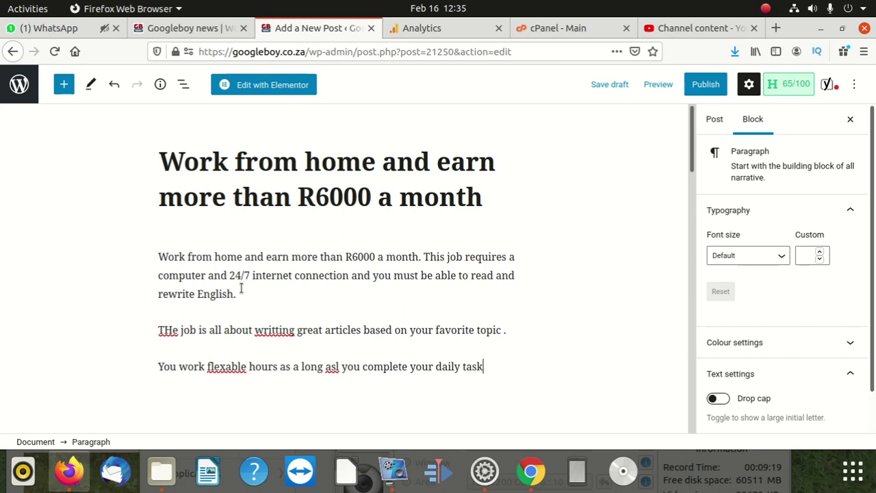
{"action": "type", "text": "s"}
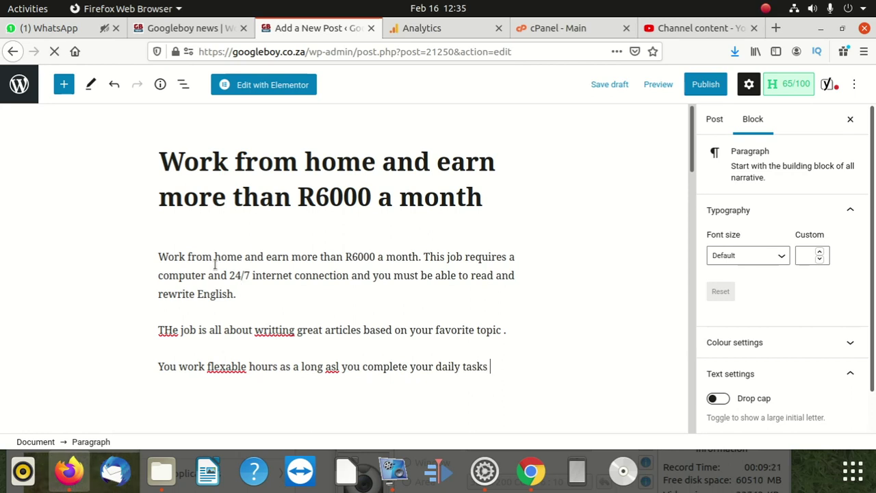
Correct "asl" to "as" and "flexable" to "flexible" in the third paragraph
{"action": "right_click", "coordinate": [335, 368]}
{"action": "key", "text": "Escape"}
{"action": "left_click", "coordinate": [336, 368]}
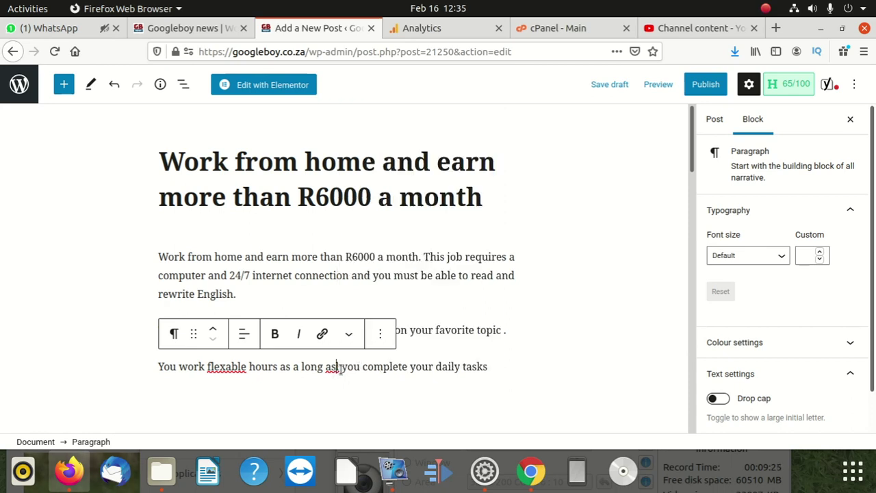
{"action": "key", "text": "BackSpace"}
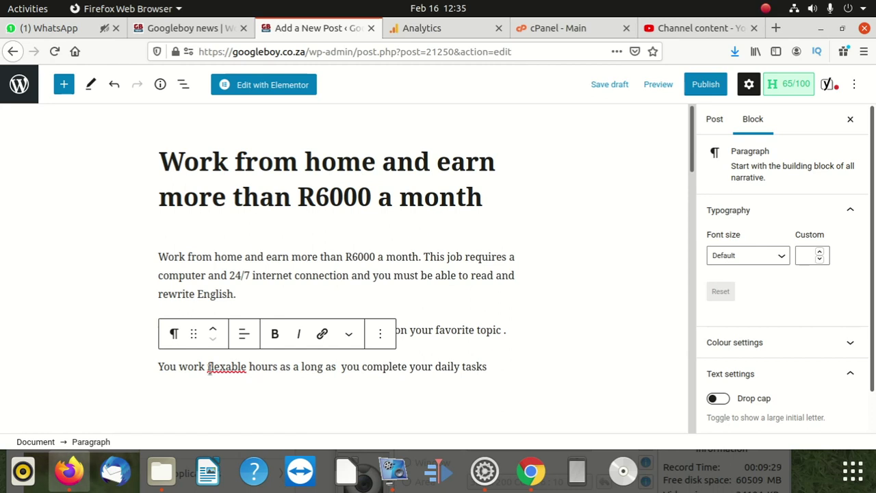
{"action": "right_click", "coordinate": [214, 367]}
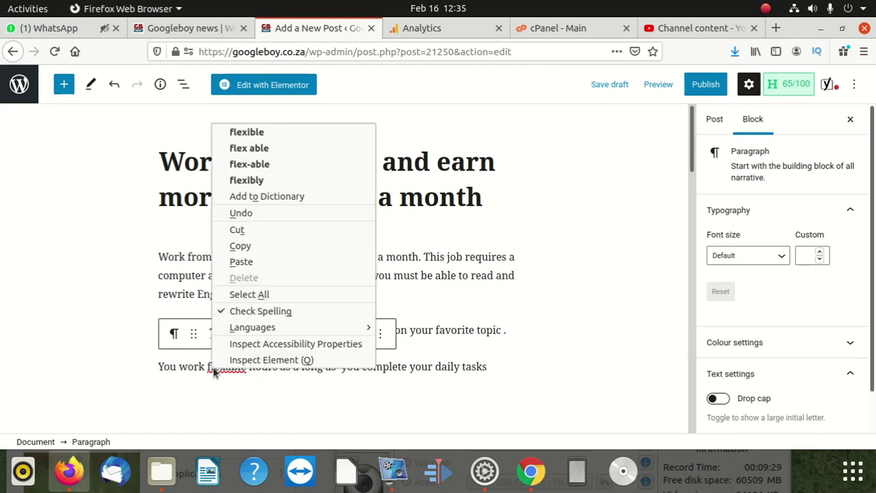
{"action": "left_click", "coordinate": [294, 131]}
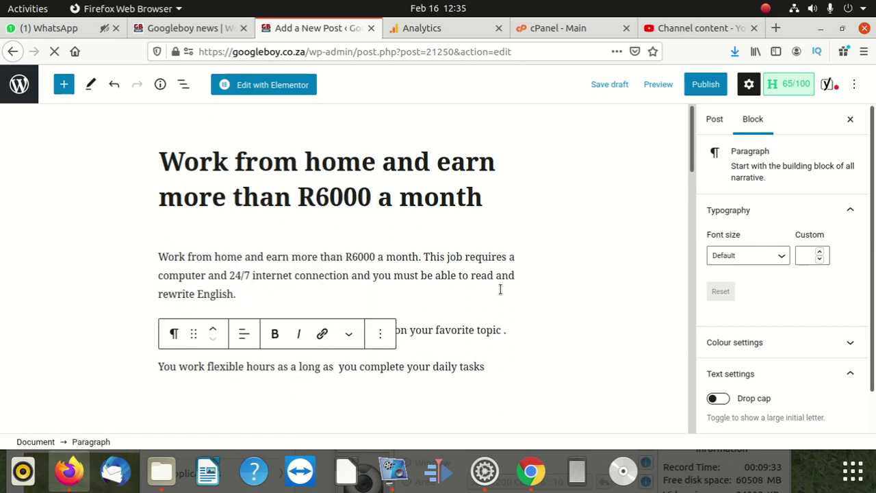
Copy the first body paragraph and paste it into the Yoast SEO meta description
{"action": "left_click", "coordinate": [269, 288]}
{"action": "left_click_drag", "start_coordinate": [235, 294], "coordinate": [134, 252]}
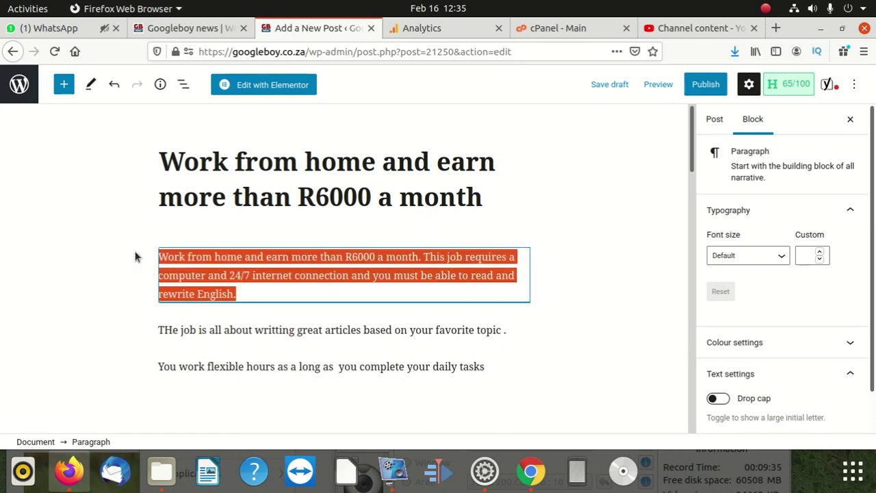
{"action": "right_click", "coordinate": [258, 44]}
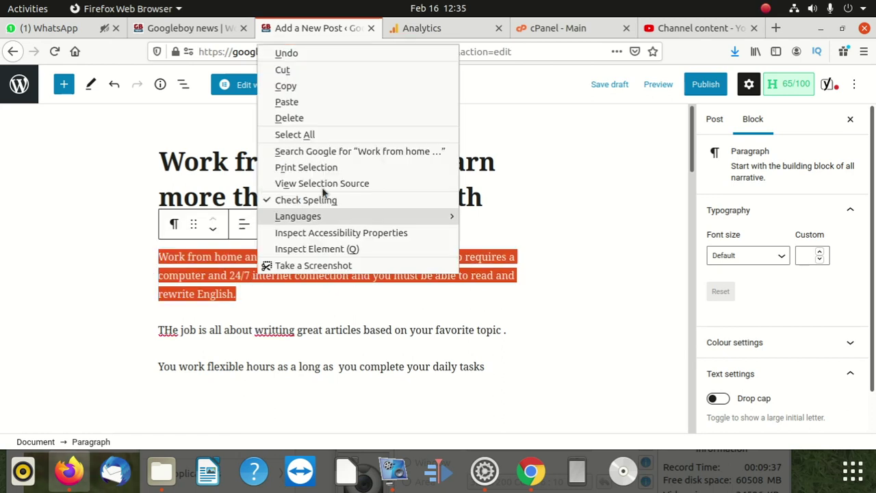
{"action": "left_click", "coordinate": [314, 86]}
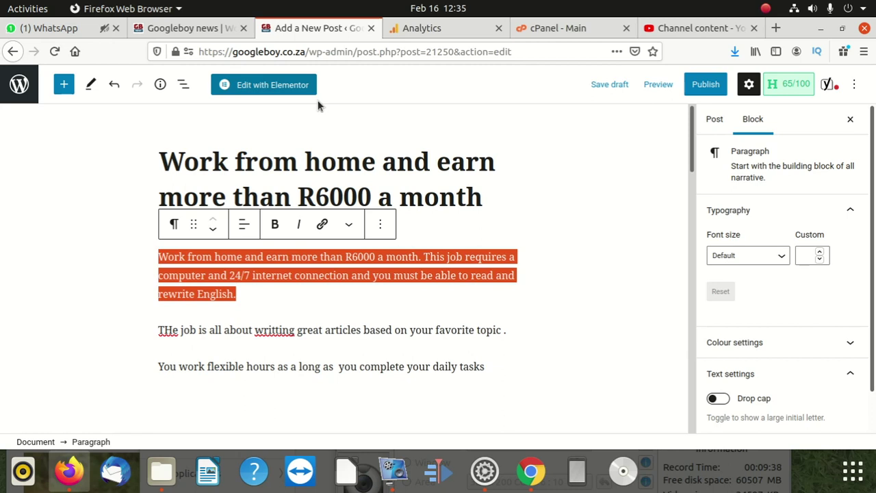
{"action": "right_click", "coordinate": [258, 262]}
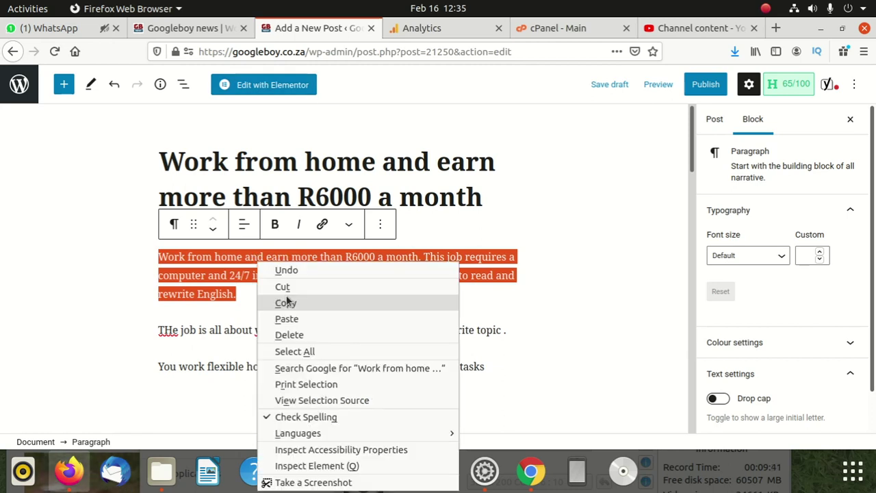
{"action": "left_click", "coordinate": [286, 302]}
{"action": "scroll", "coordinate": [253, 289], "scroll_direction": "down", "scroll_amount": 10}
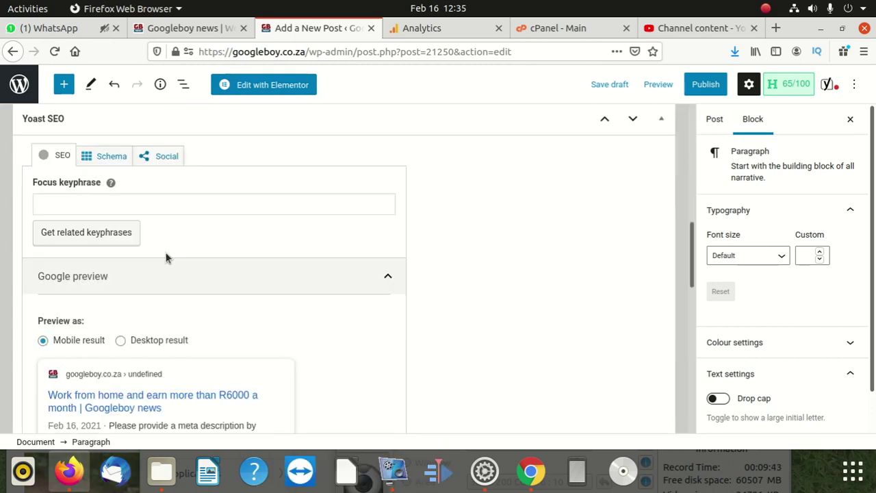
{"action": "scroll", "coordinate": [150, 301], "scroll_direction": "down", "scroll_amount": 3}
{"action": "scroll", "coordinate": [147, 301], "scroll_direction": "down", "scroll_amount": 5}
{"action": "left_click", "coordinate": [140, 292]}
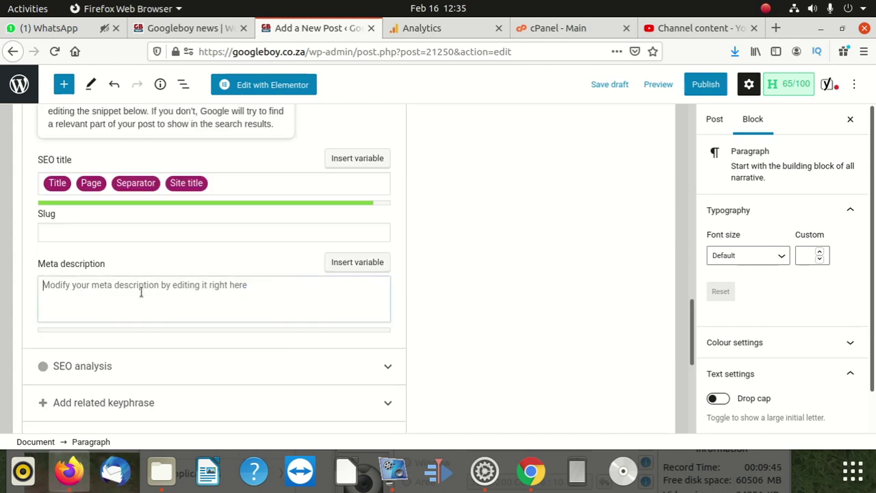
{"action": "right_click", "coordinate": [141, 292]}
{"action": "left_click", "coordinate": [188, 349]}
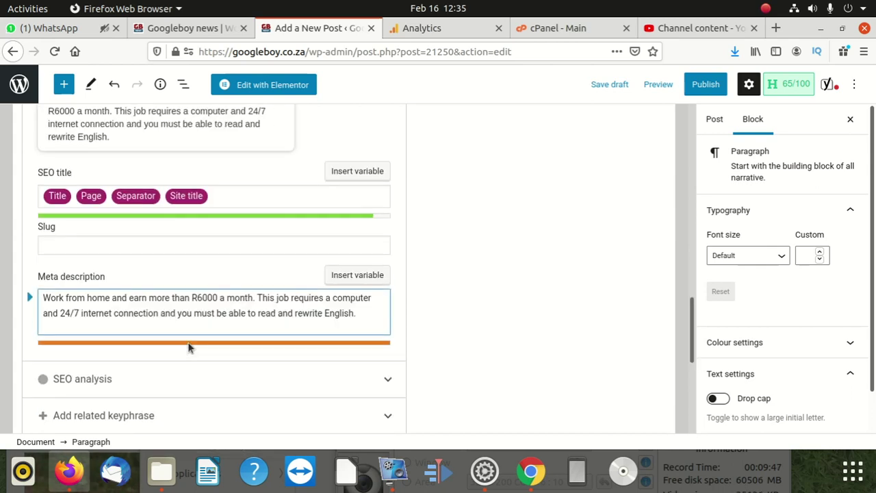
Copy the post title and paste it as the Yoast SEO focus keyphrase
{"action": "scroll", "coordinate": [189, 348], "scroll_direction": "up", "scroll_amount": 15}
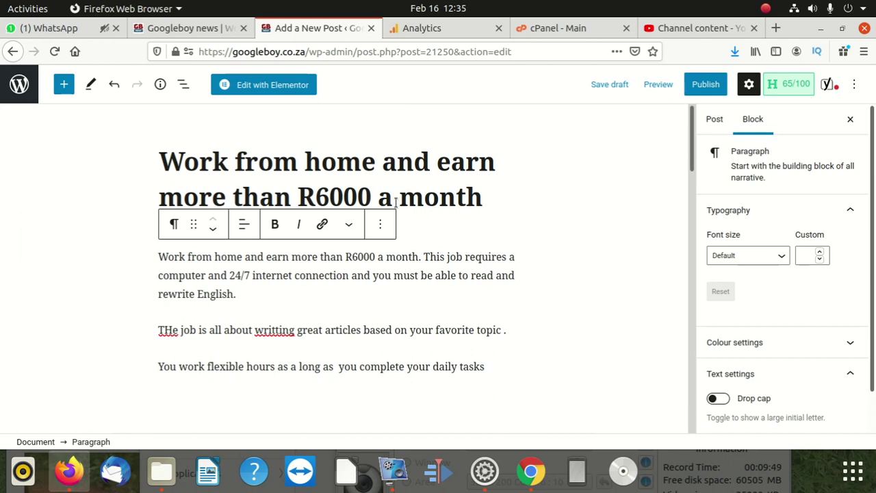
{"action": "triple_click", "coordinate": [478, 197]}
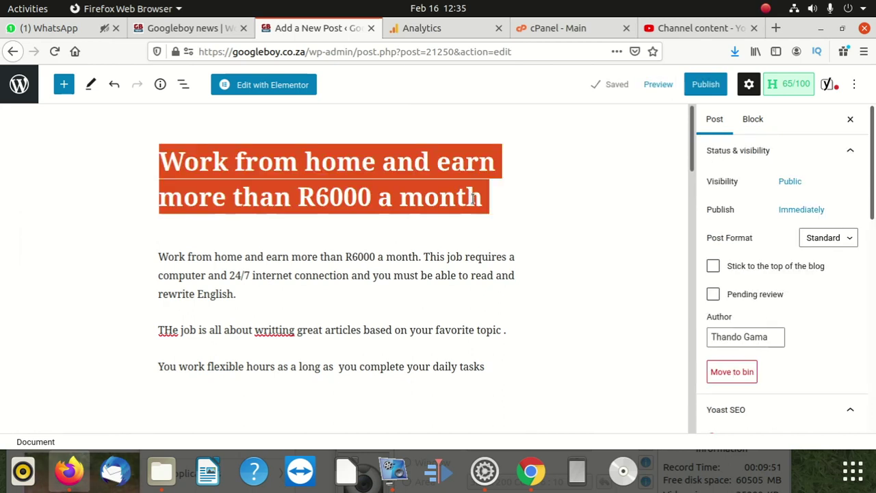
{"action": "left_click_drag", "start_coordinate": [473, 198], "coordinate": [160, 162]}
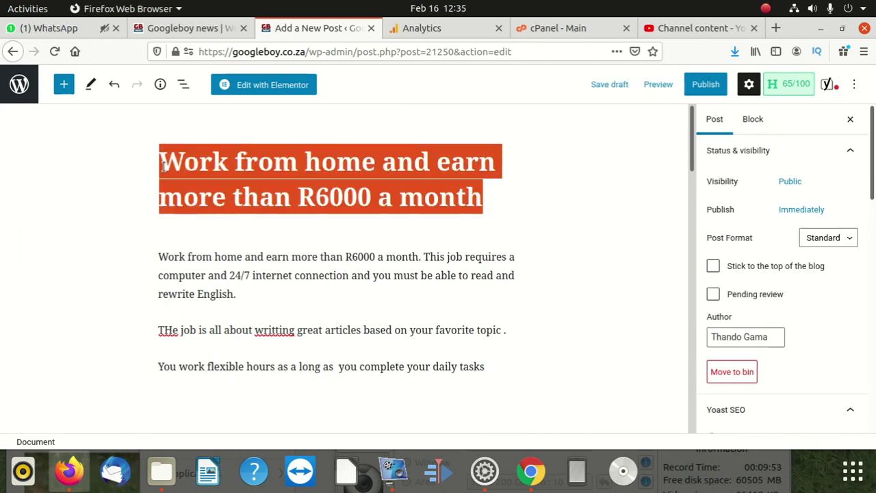
{"action": "right_click", "coordinate": [212, 167]}
{"action": "left_click", "coordinate": [243, 209]}
{"action": "scroll", "coordinate": [248, 271], "scroll_direction": "down", "scroll_amount": 3}
{"action": "scroll", "coordinate": [249, 271], "scroll_direction": "down", "scroll_amount": 3}
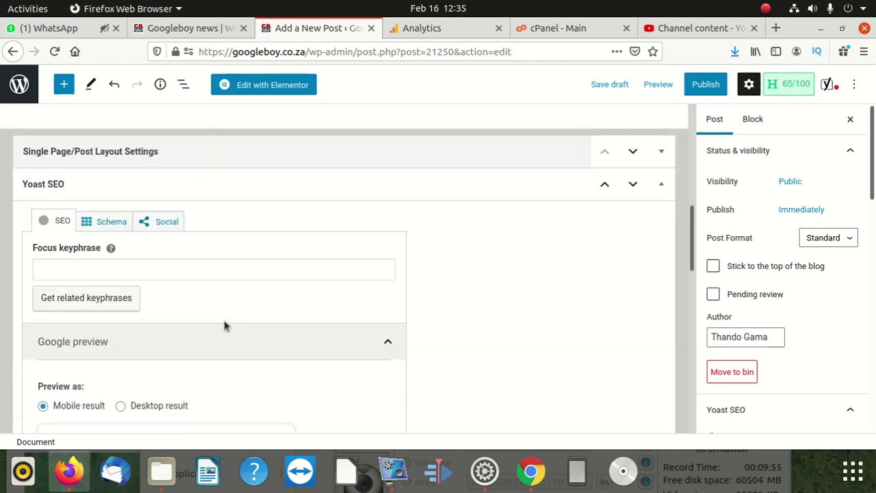
{"action": "left_click", "coordinate": [143, 268]}
{"action": "right_click", "coordinate": [144, 269]}
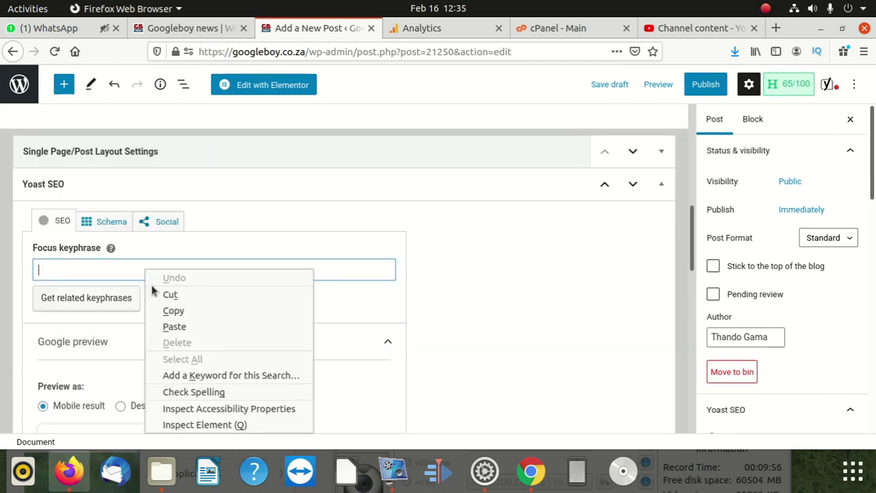
{"action": "left_click", "coordinate": [174, 326]}
Turn off the OneSignal option to send a notification on post publish
{"action": "scroll", "coordinate": [199, 284], "scroll_direction": "down", "scroll_amount": 3}
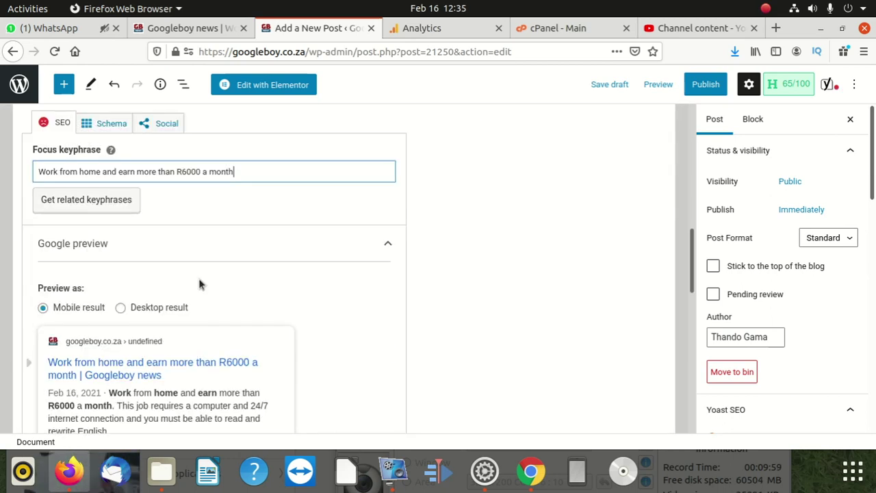
{"action": "scroll", "coordinate": [199, 284], "scroll_direction": "down", "scroll_amount": 3}
{"action": "scroll", "coordinate": [188, 308], "scroll_direction": "down", "scroll_amount": 3}
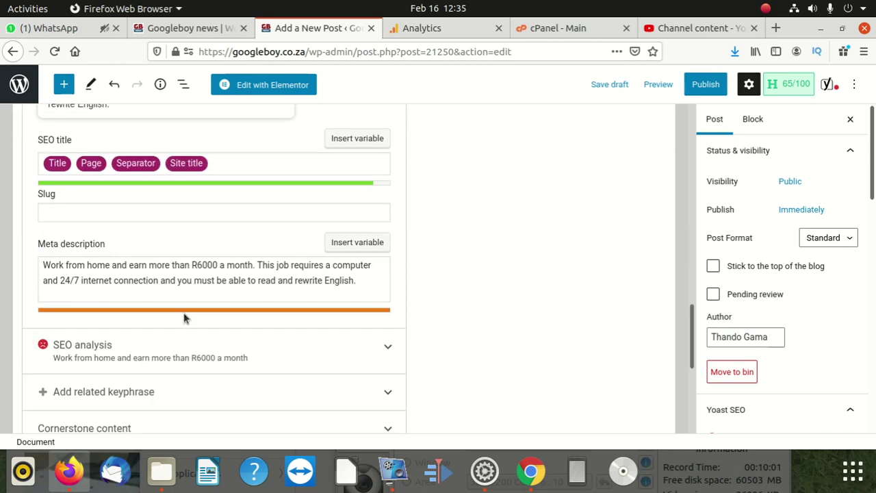
{"action": "scroll", "coordinate": [183, 315], "scroll_direction": "up", "scroll_amount": 9}
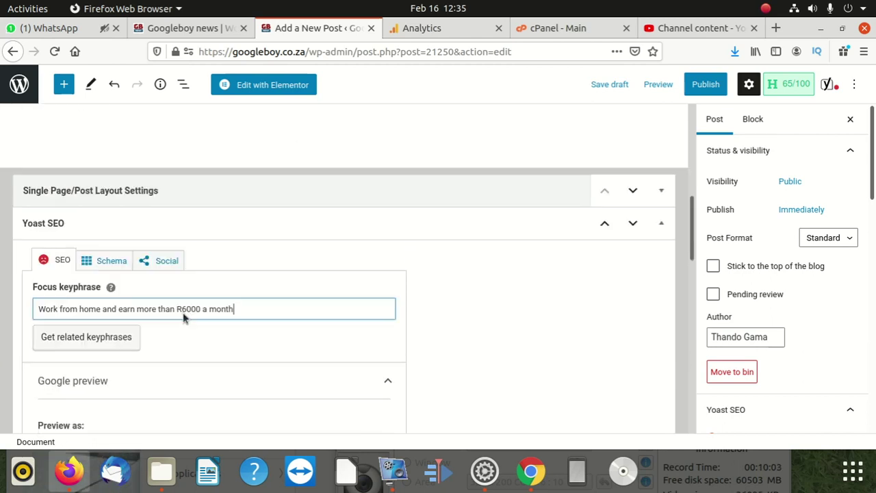
{"action": "scroll", "coordinate": [714, 381], "scroll_direction": "down", "scroll_amount": 10}
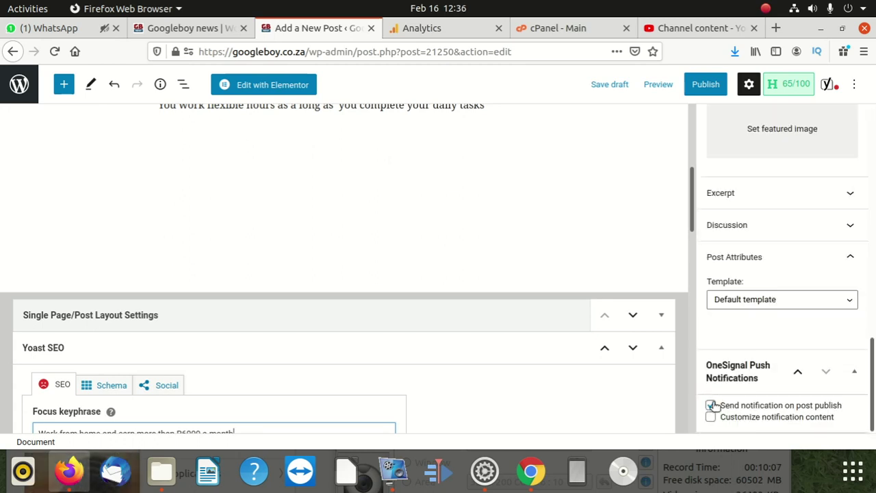
{"action": "left_click", "coordinate": [711, 405]}
Search the post categories for "job" and assign the Jobs category to the post
{"action": "scroll", "coordinate": [715, 402], "scroll_direction": "up", "scroll_amount": 8}
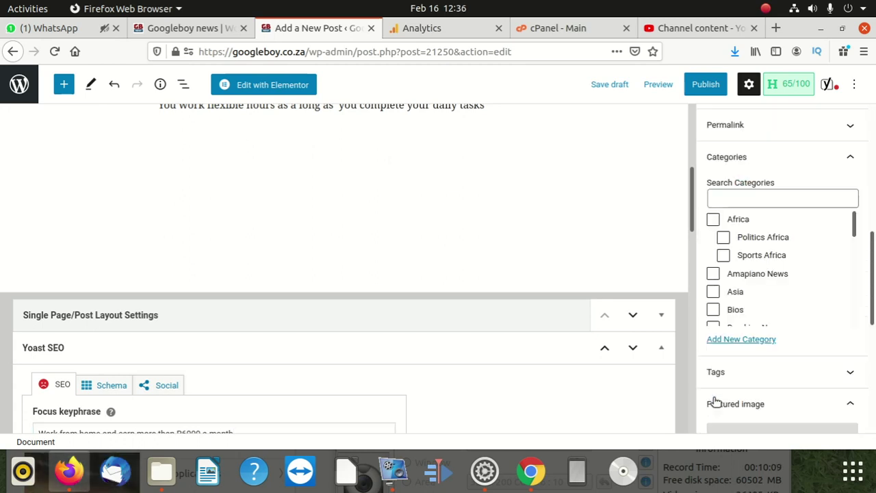
{"action": "left_click", "coordinate": [739, 327]}
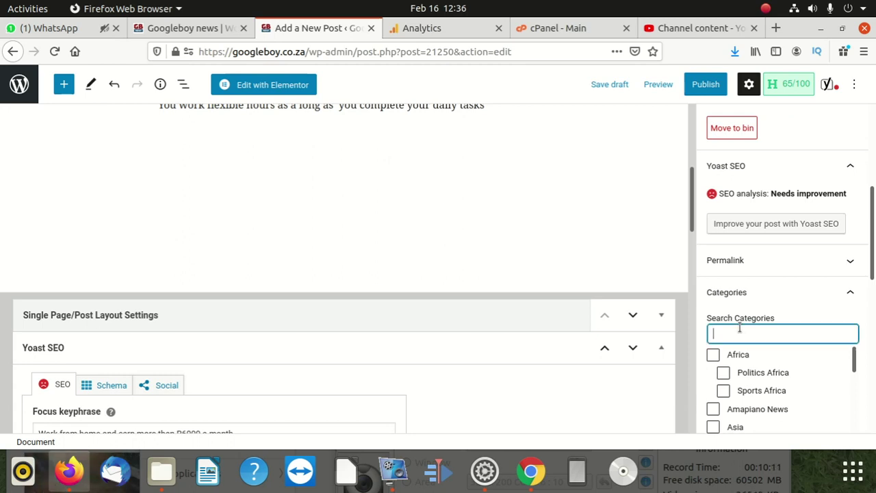
{"action": "type", "text": "job"}
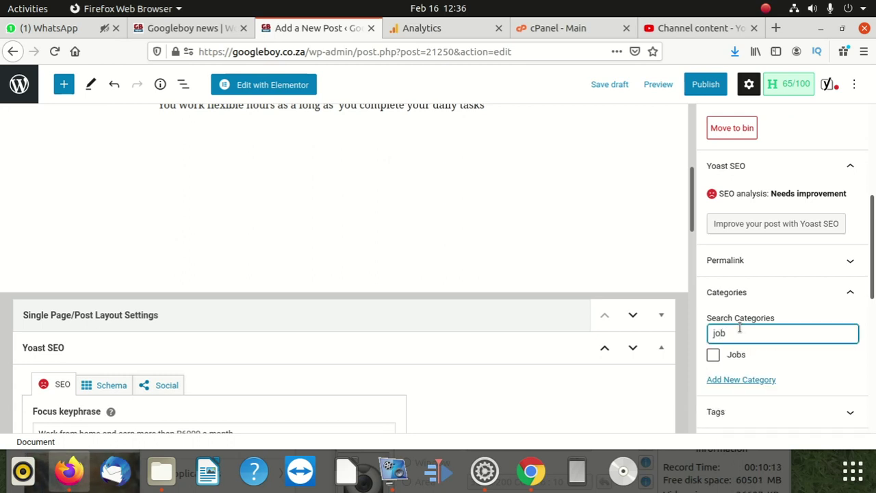
{"action": "left_click", "coordinate": [714, 354]}
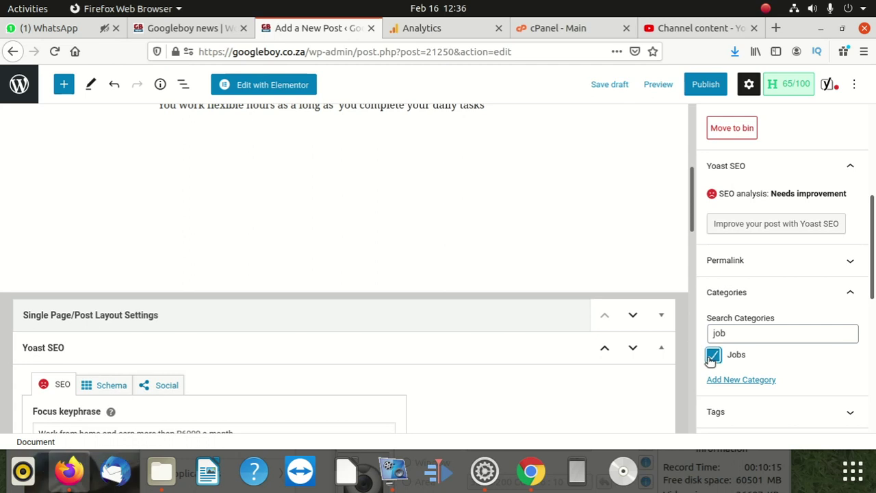
Correct "writting" to "writing" in the second paragraph using the spelling suggestion
{"action": "scroll", "coordinate": [152, 254], "scroll_direction": "up", "scroll_amount": 5}
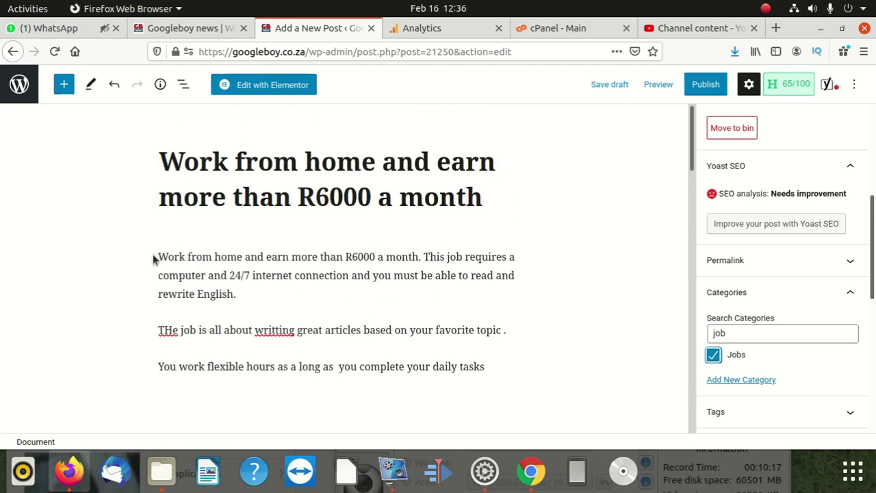
{"action": "right_click", "coordinate": [270, 326]}
{"action": "left_click", "coordinate": [324, 70]}
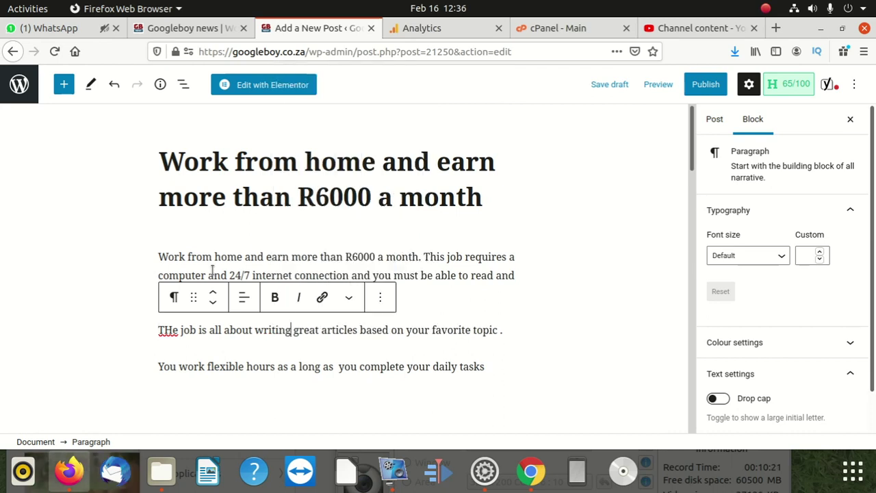
Correct "THe" to "The" at the start of the second paragraph using the spelling suggestion
{"action": "right_click", "coordinate": [168, 331]}
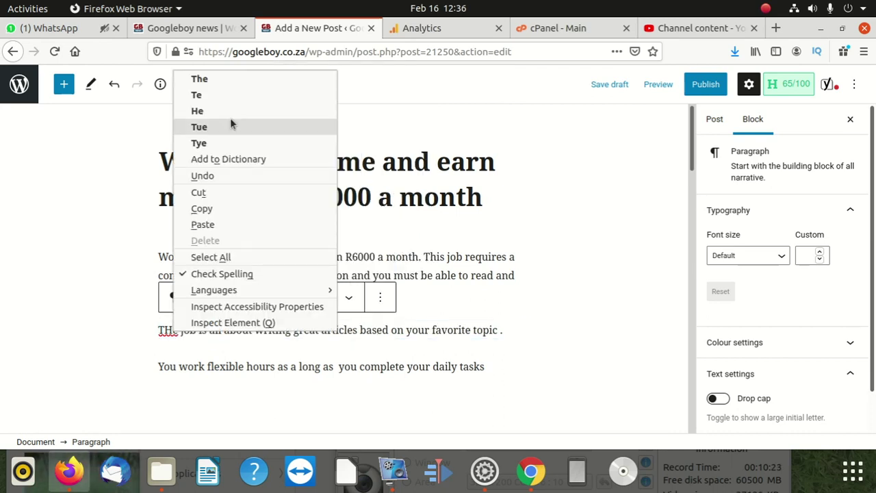
{"action": "left_click", "coordinate": [199, 79]}
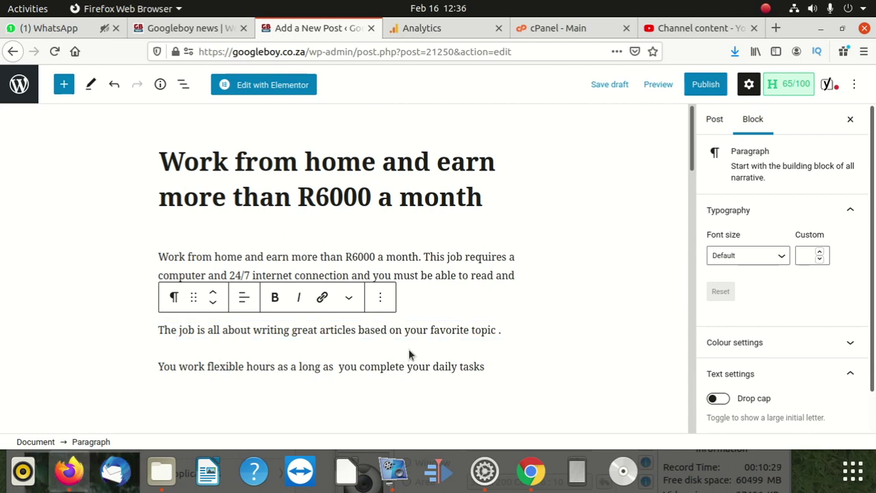
{"action": "left_click", "coordinate": [517, 330]}
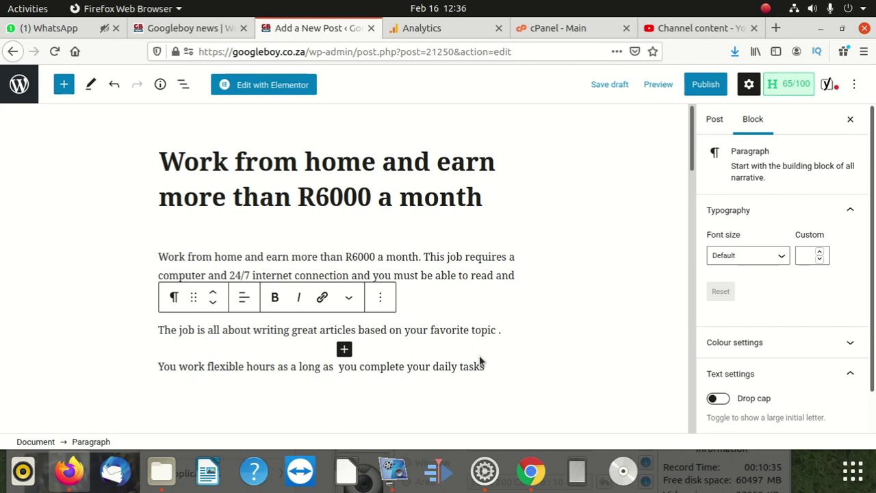
Publish the post "Work from home and earn more than R6000 a month"
{"action": "left_click", "coordinate": [709, 84]}
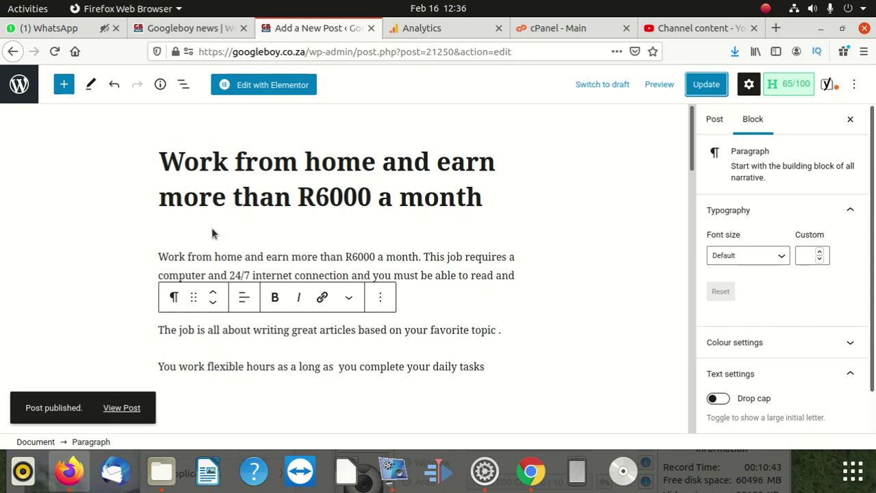
{"action": "scroll", "coordinate": [212, 231], "scroll_direction": "down", "scroll_amount": 4}
{"action": "scroll", "coordinate": [211, 239], "scroll_direction": "up", "scroll_amount": 4}
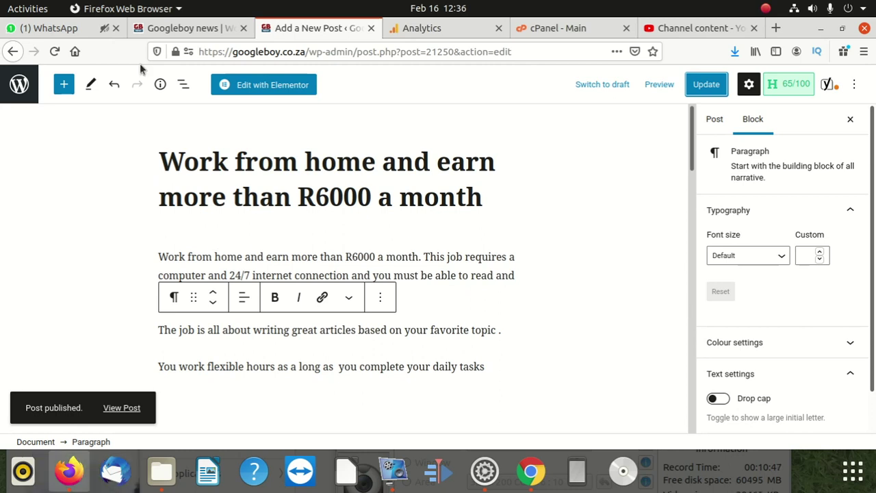
Reload the Googleboy news front page and check its story sections for the new Jobs post
{"action": "left_click", "coordinate": [171, 31]}
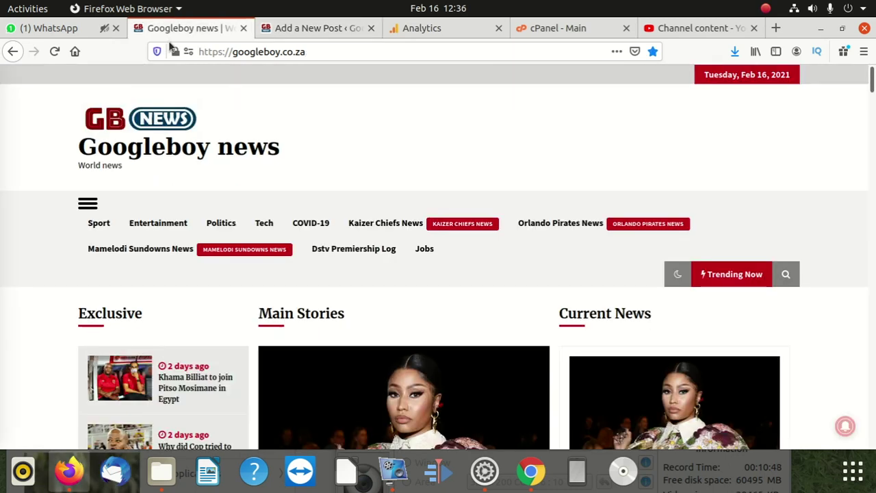
{"action": "left_click", "coordinate": [168, 114]}
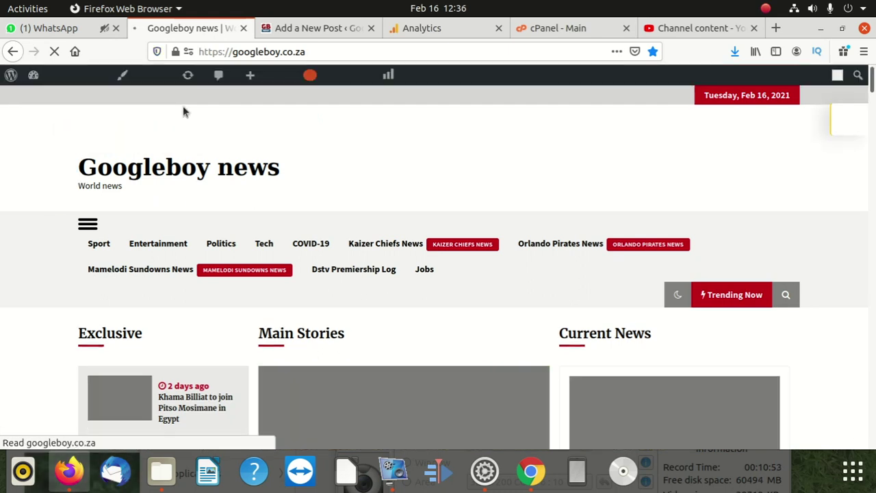
{"action": "scroll", "coordinate": [419, 269], "scroll_direction": "down", "scroll_amount": 3}
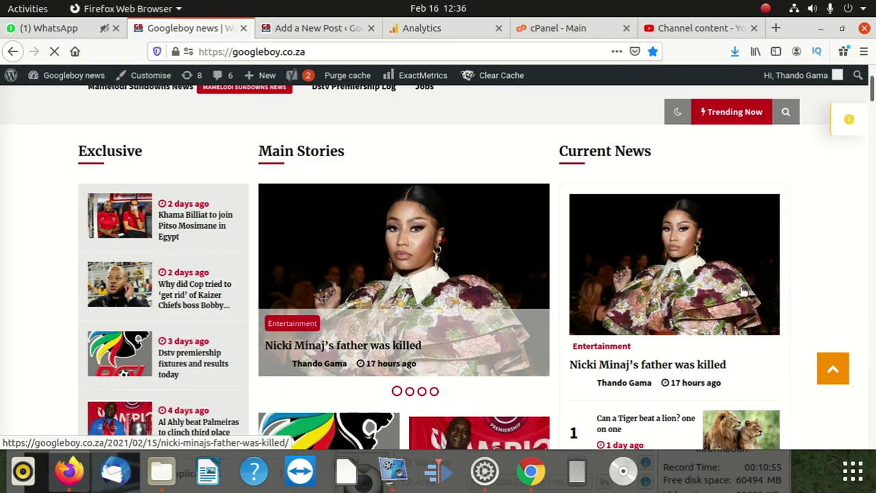
{"action": "scroll", "coordinate": [205, 221], "scroll_direction": "up", "scroll_amount": 3}
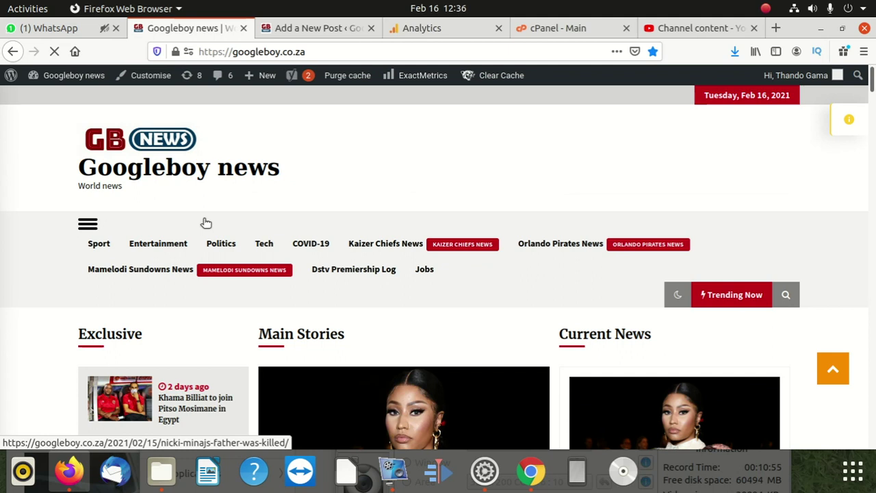
Open the site's Jobs category page and examine its listing for the newly published work-from-home post
{"action": "left_click", "coordinate": [424, 270]}
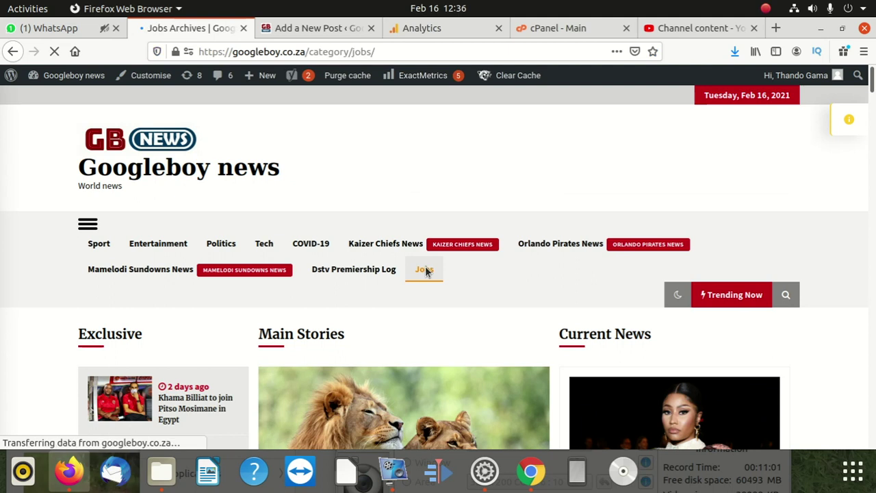
{"action": "scroll", "coordinate": [325, 295], "scroll_direction": "down", "scroll_amount": 5}
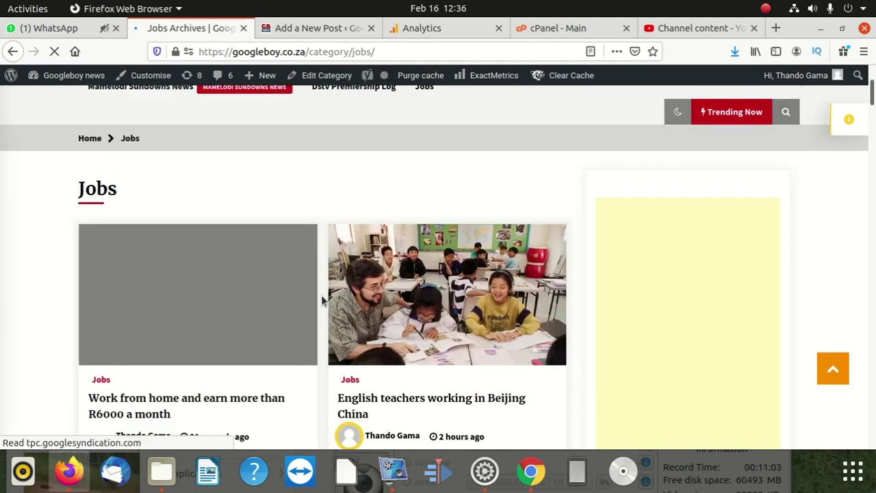
{"action": "scroll", "coordinate": [325, 308], "scroll_direction": "up", "scroll_amount": 4}
{"action": "scroll", "coordinate": [287, 343], "scroll_direction": "down", "scroll_amount": 3}
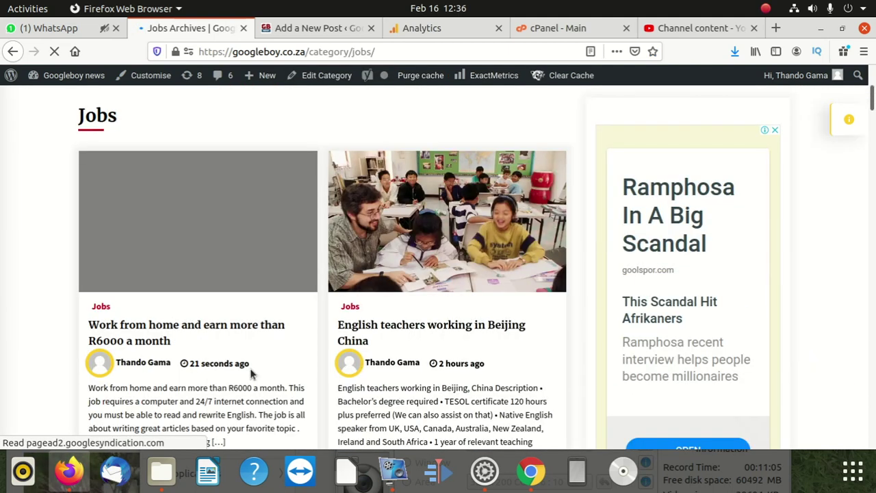
{"action": "scroll", "coordinate": [250, 273], "scroll_direction": "down", "scroll_amount": 2}
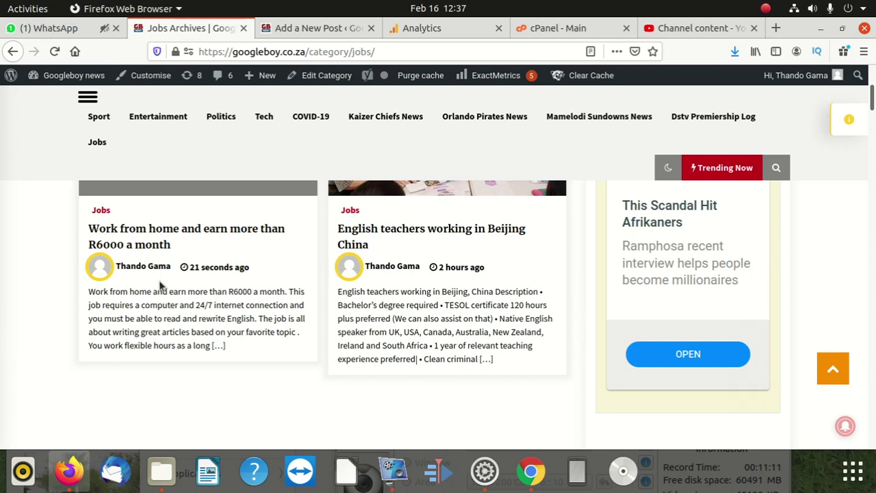
{"action": "scroll", "coordinate": [194, 313], "scroll_direction": "up", "scroll_amount": 5}
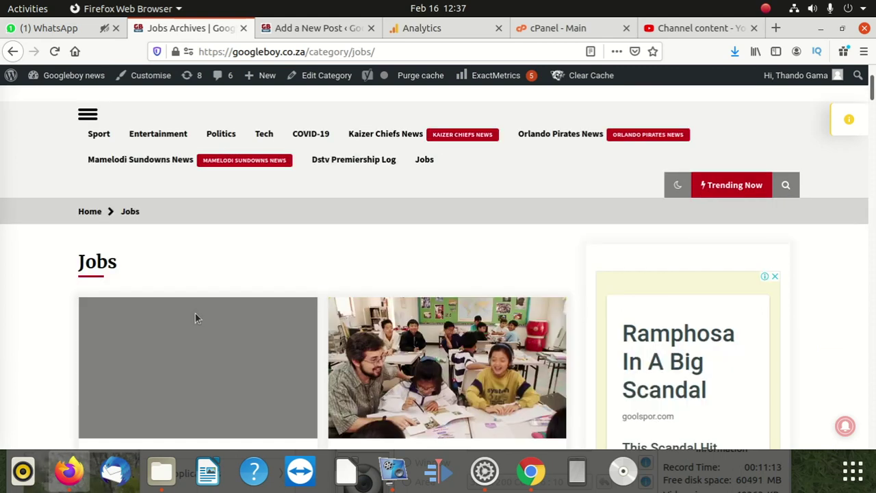
{"action": "scroll", "coordinate": [211, 332], "scroll_direction": "down", "scroll_amount": 5}
{"action": "scroll", "coordinate": [211, 333], "scroll_direction": "up", "scroll_amount": 5}
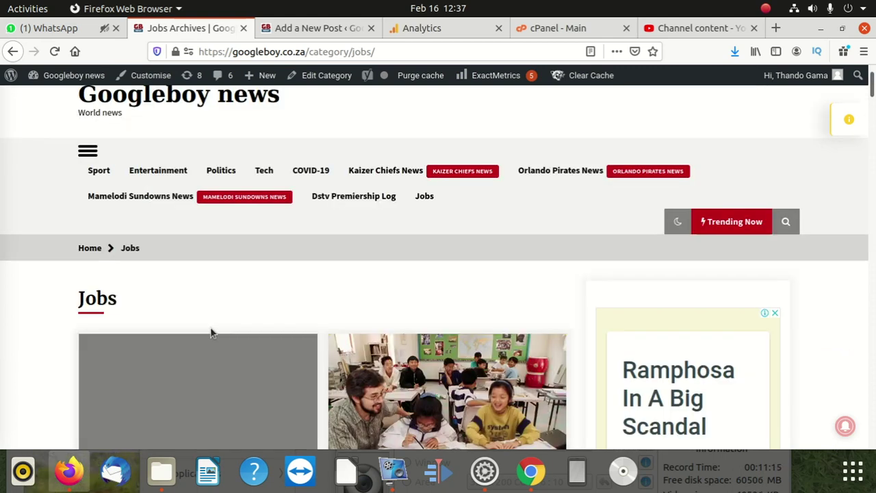
{"action": "scroll", "coordinate": [274, 327], "scroll_direction": "down", "scroll_amount": 5}
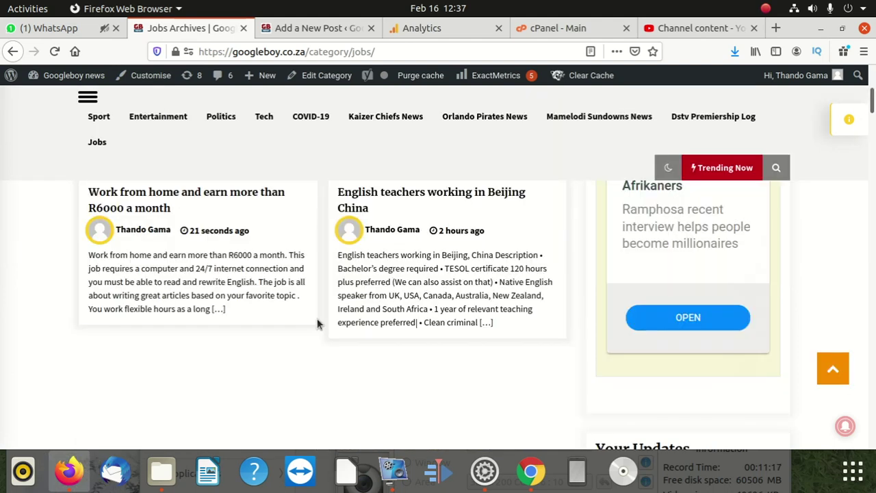
{"action": "scroll", "coordinate": [319, 323], "scroll_direction": "up", "scroll_amount": 6}
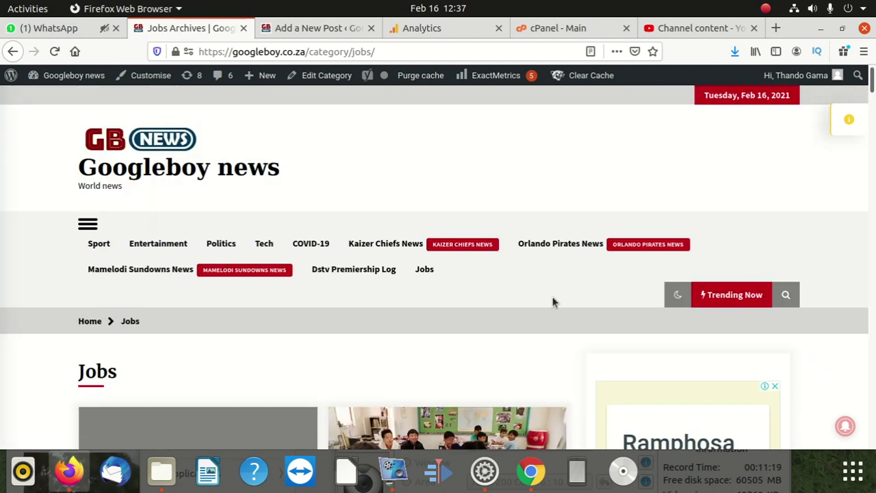
{"action": "left_click_drag", "start_coordinate": [797, 27], "coordinate": [586, 150]}
{"action": "left_click", "coordinate": [657, 376]}
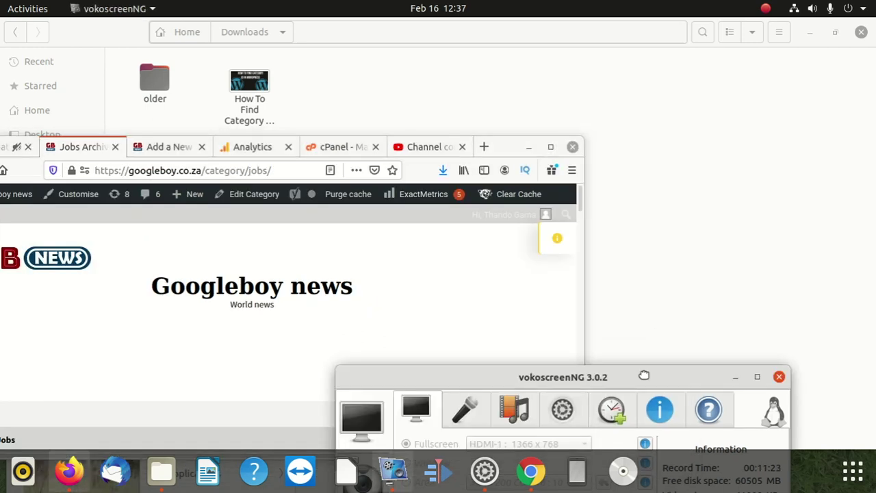